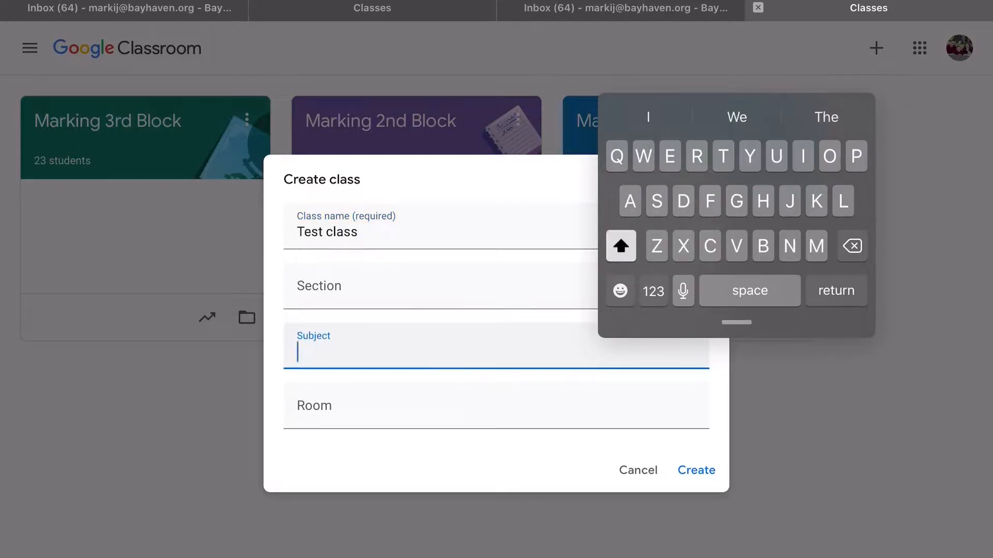
Step: Set the subject of the new Test class to Reading and the room to 118, and create the class
click(321, 490)
click(440, 406)
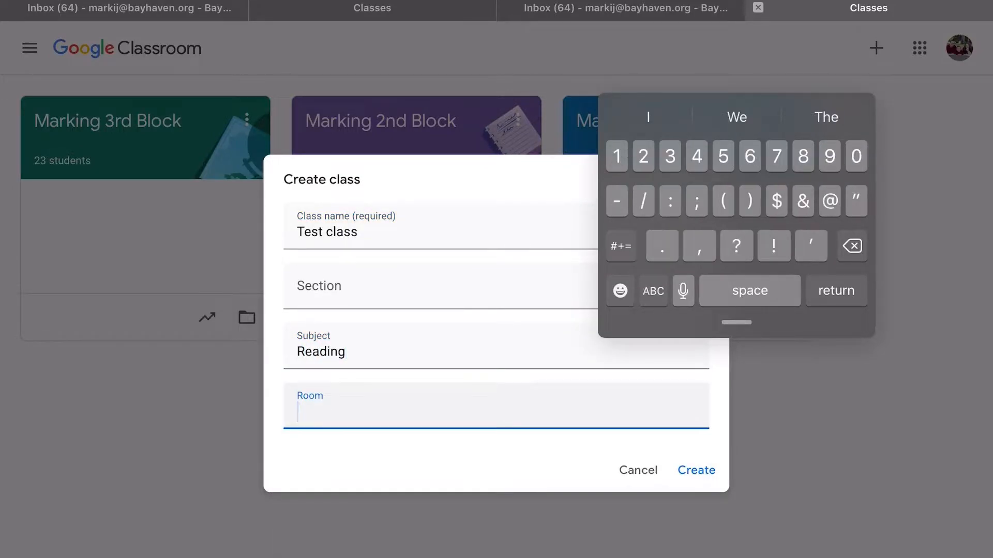
text(118)
click(696, 470)
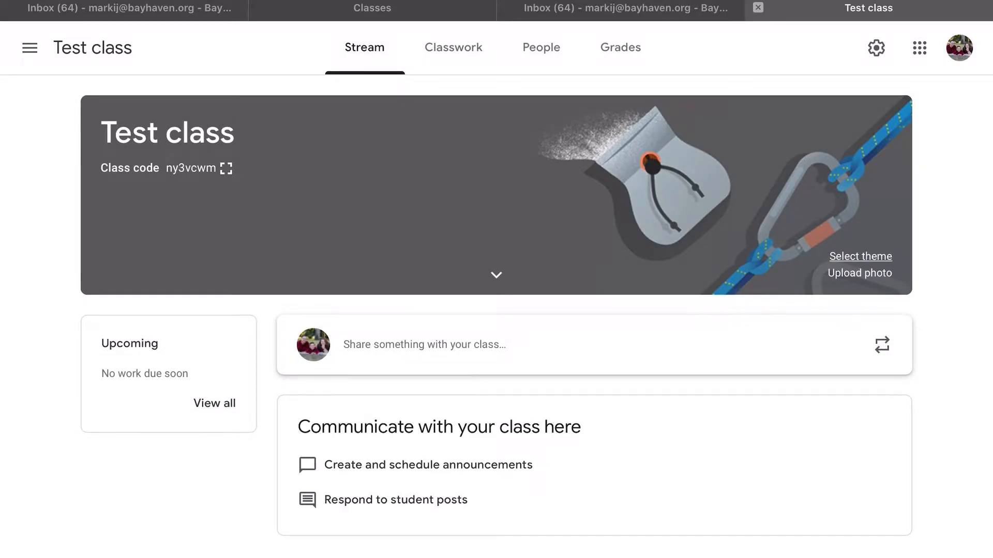
Step: Change the class header theme to the General gallery image with the tablet, laptop and phone on a grey-blue background
click(860, 256)
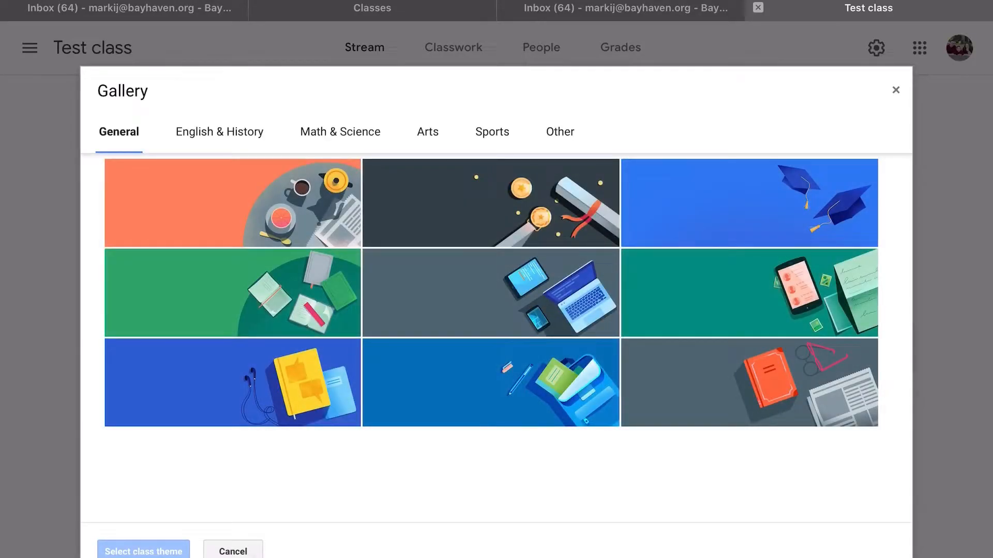
click(491, 292)
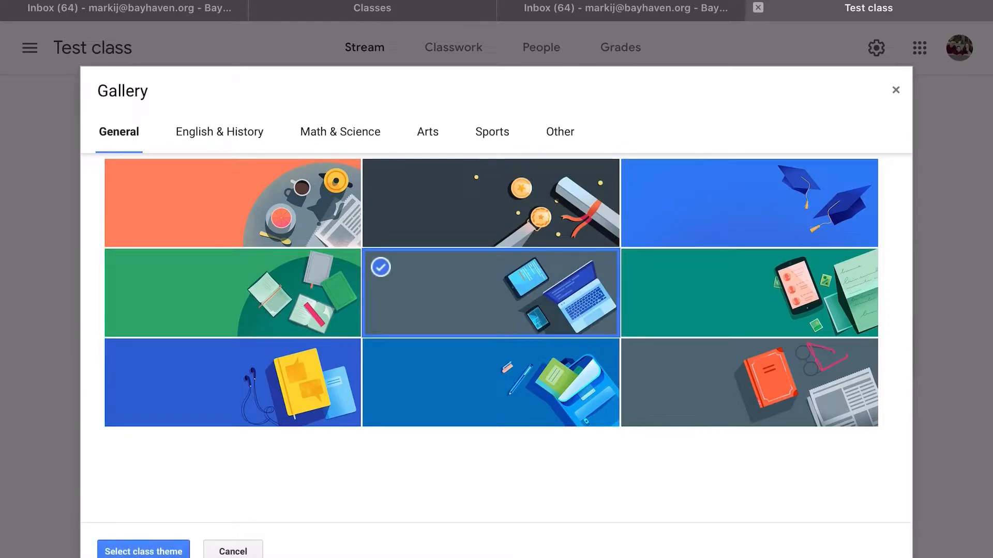
click(143, 552)
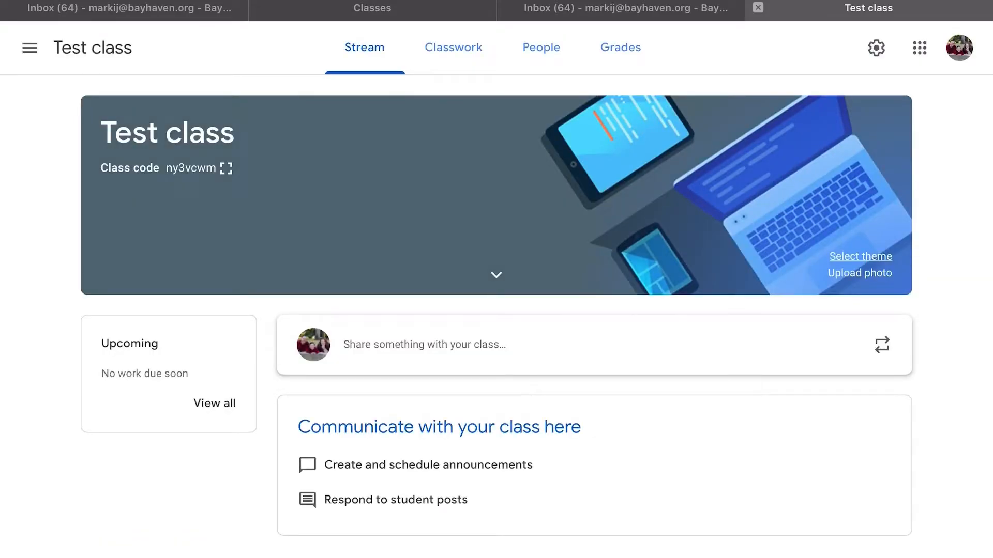
Step: View the photo upload option for the class header, and display the class code enlarged
click(859, 273)
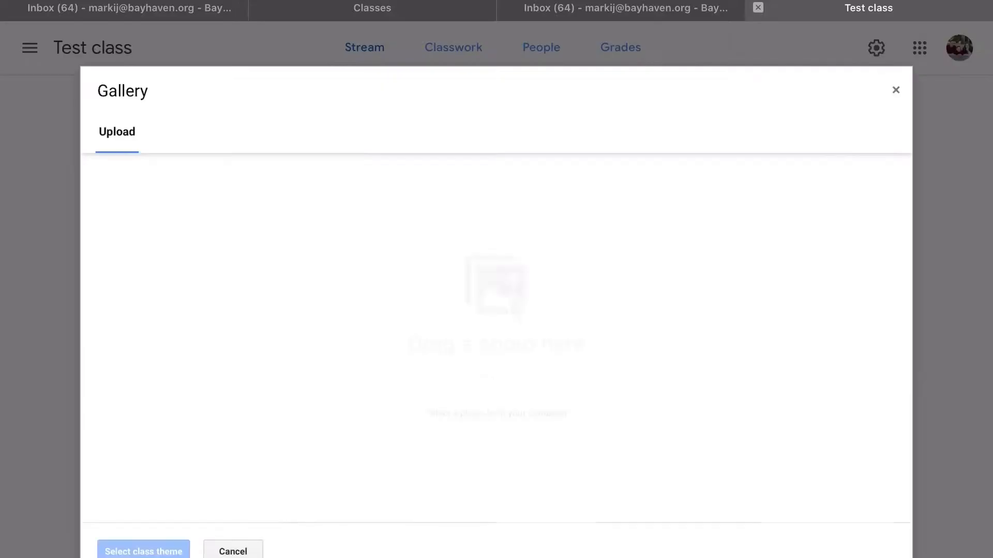
click(895, 90)
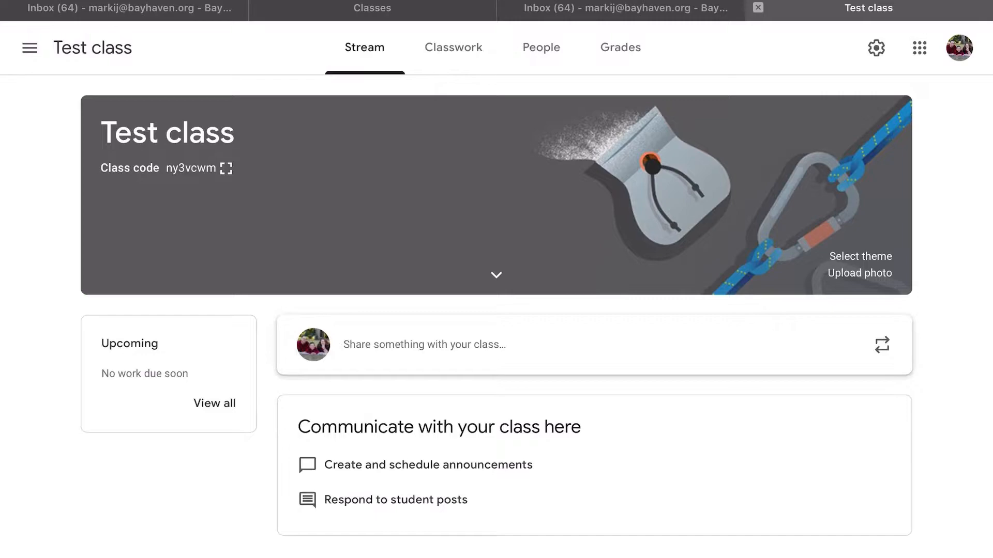
click(226, 168)
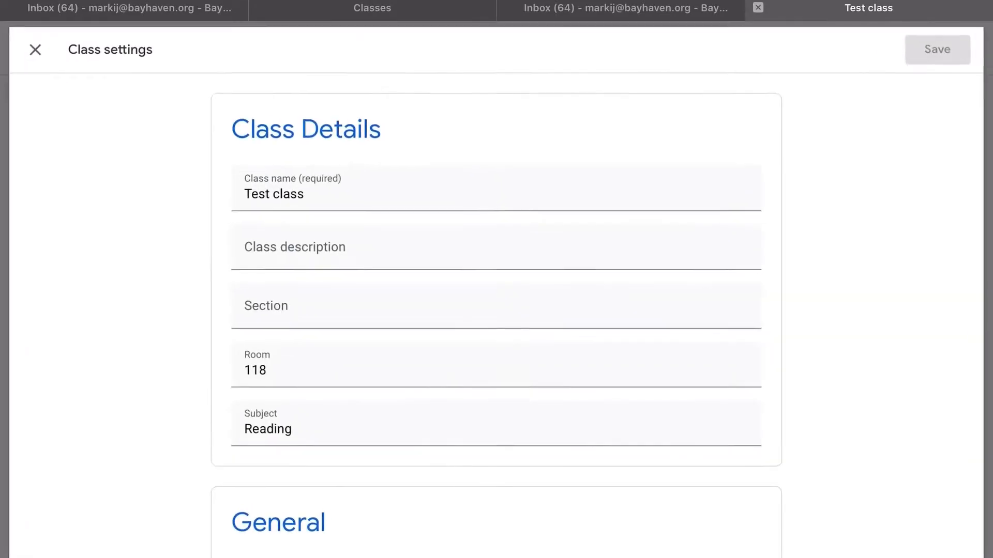
Step: Review the class code, Stream and Classwork on the stream options in the class settings, and try the Show deleted items switch
scroll(497, 311, down, 6)
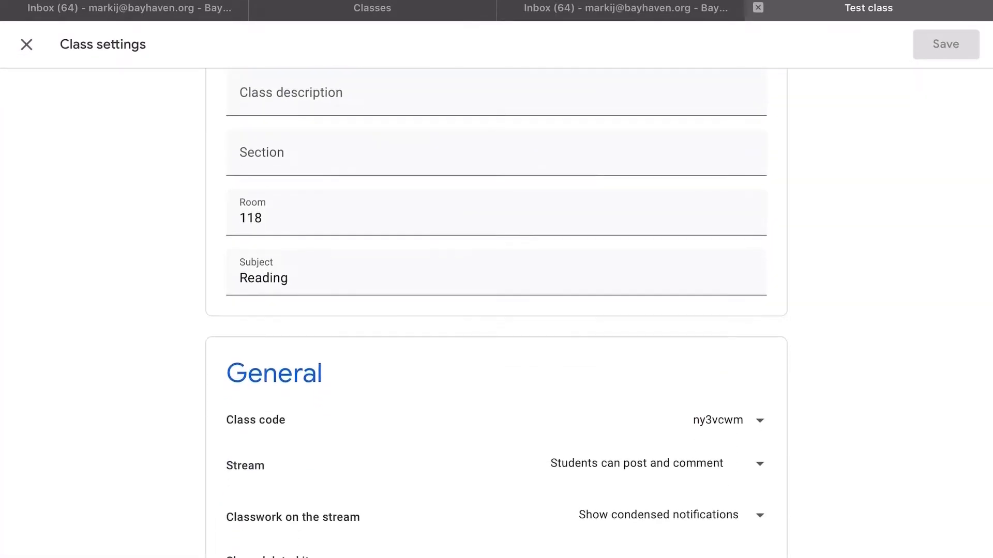
click(760, 235)
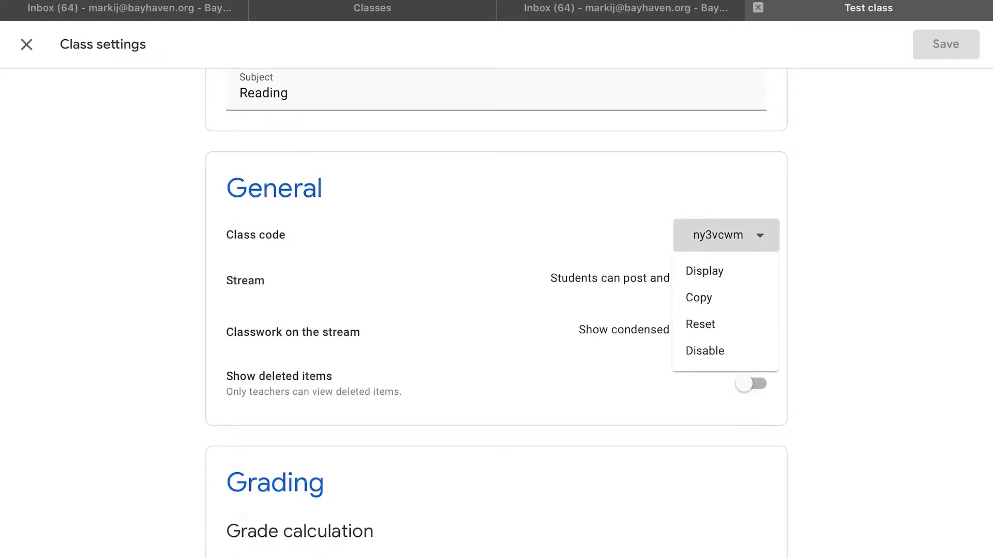
key(Escape)
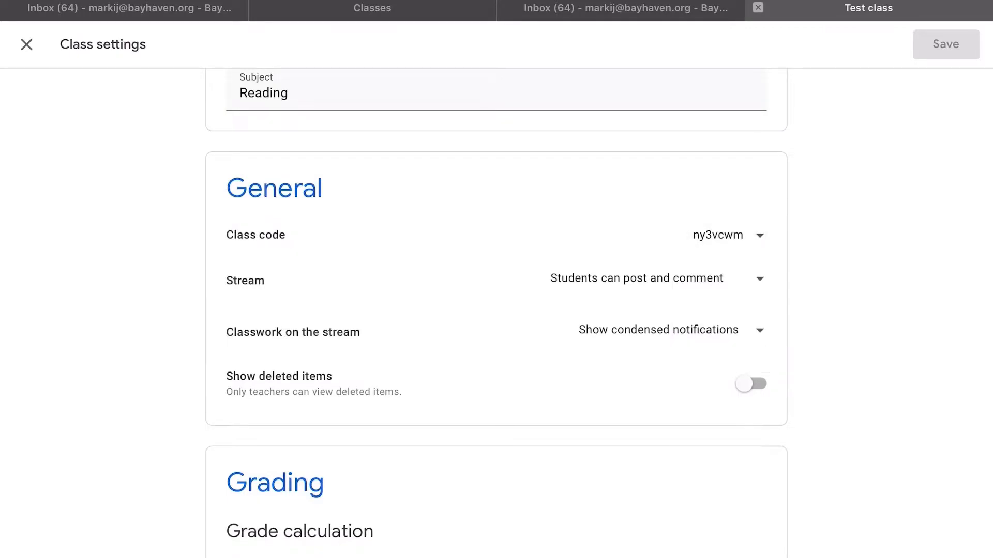
click(759, 278)
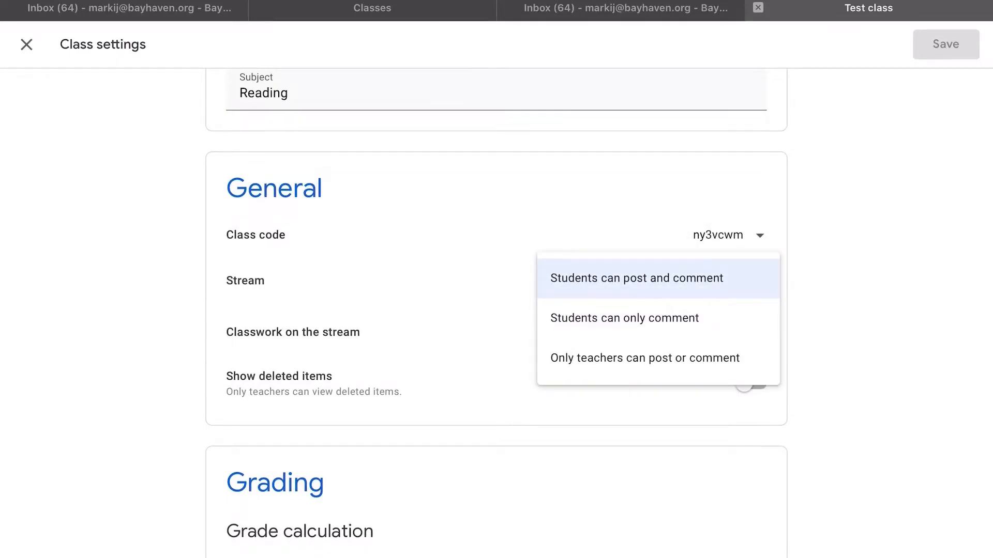
key(Escape)
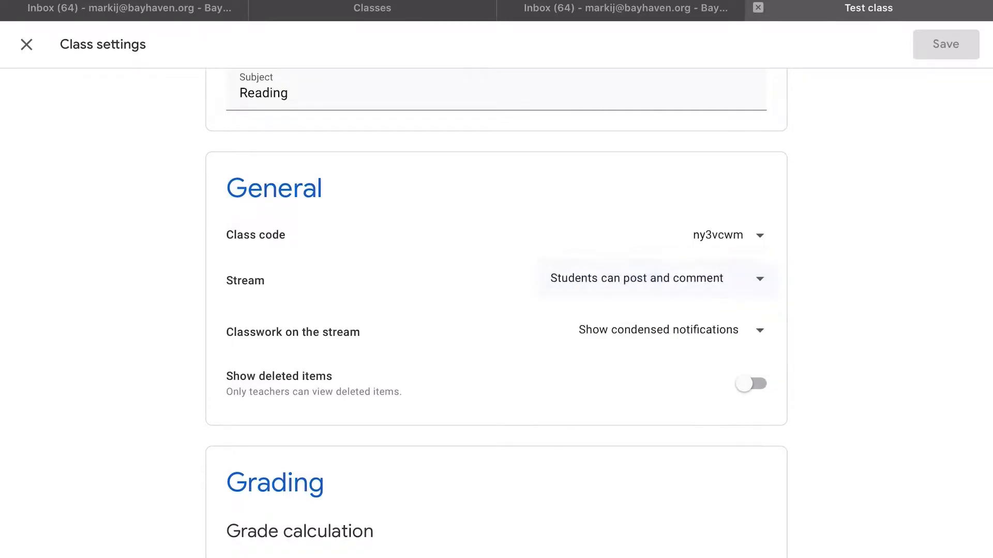
click(760, 330)
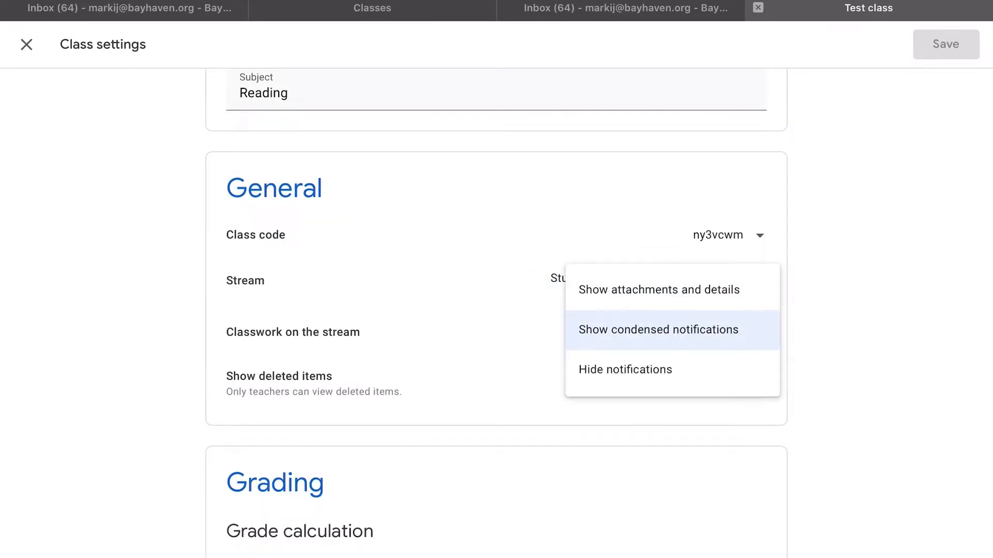
key(Escape)
click(751, 384)
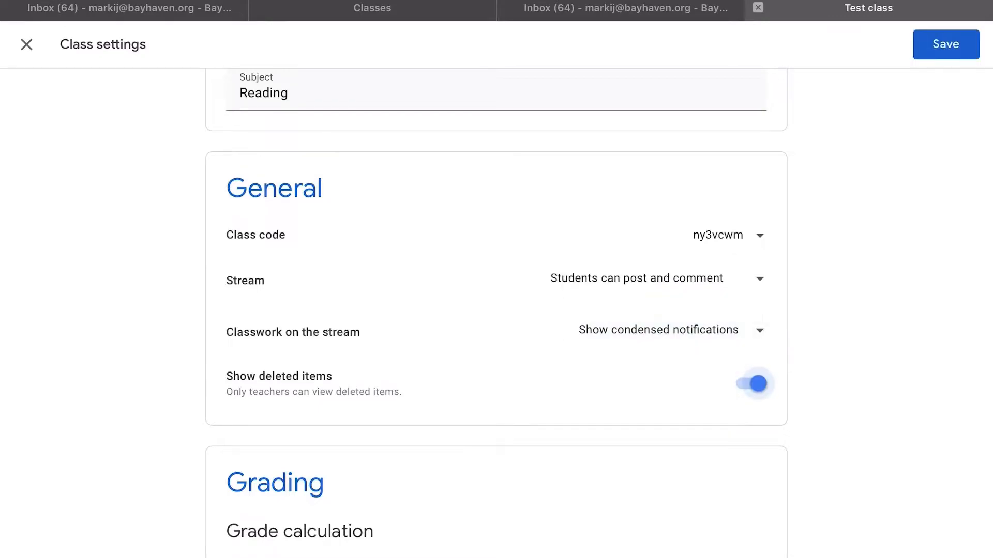
click(751, 384)
Step: Set the overall grade calculation to Total points and turn on showing the overall grade to students
scroll(496, 311, down, 2)
click(759, 456)
click(657, 496)
click(759, 456)
click(682, 494)
click(759, 455)
click(657, 415)
click(751, 504)
scroll(496, 311, down, 1)
click(282, 521)
click(281, 555)
click(282, 555)
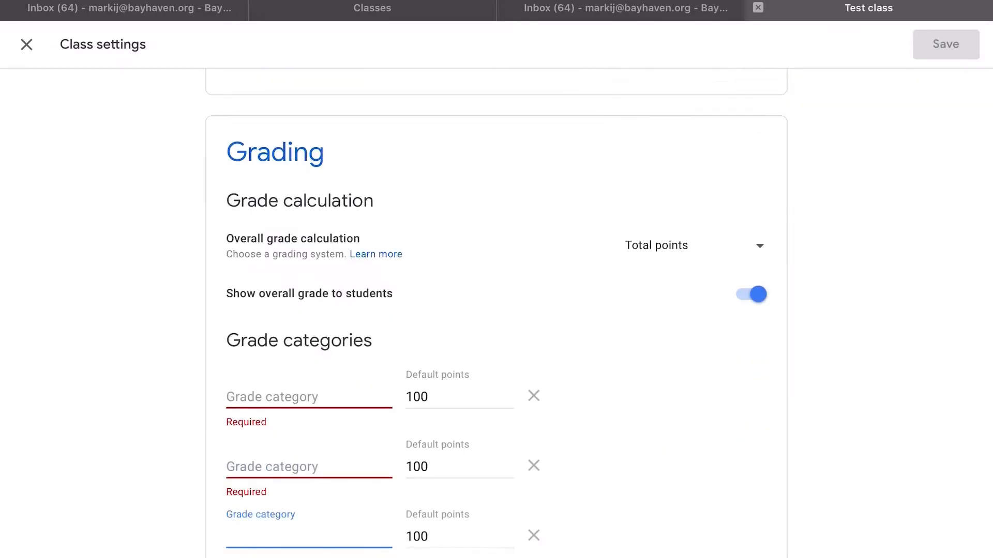
click(533, 535)
click(533, 522)
click(534, 520)
Step: Save the class settings
click(946, 44)
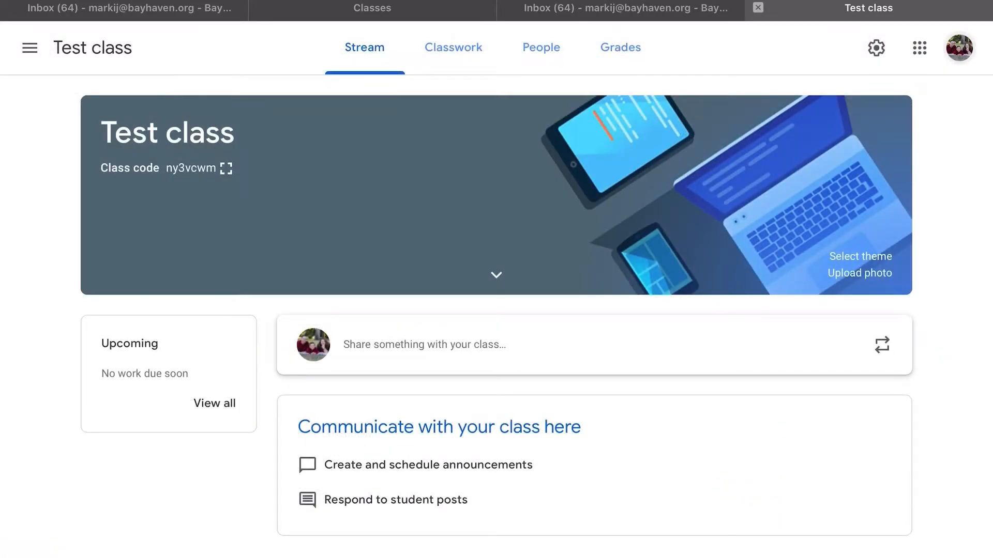
Step: View the form for inviting teachers to Test class, and close it without inviting anyone
click(541, 47)
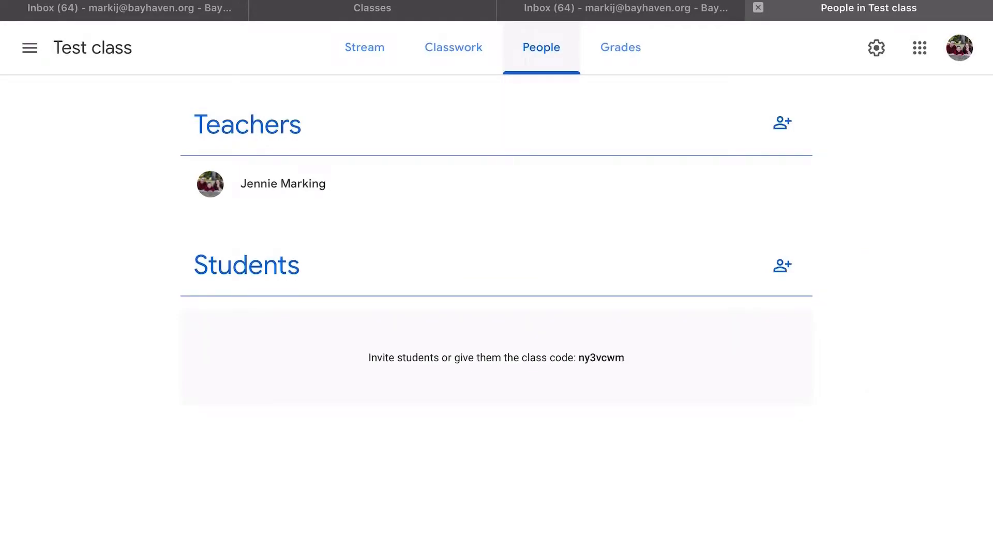
click(781, 123)
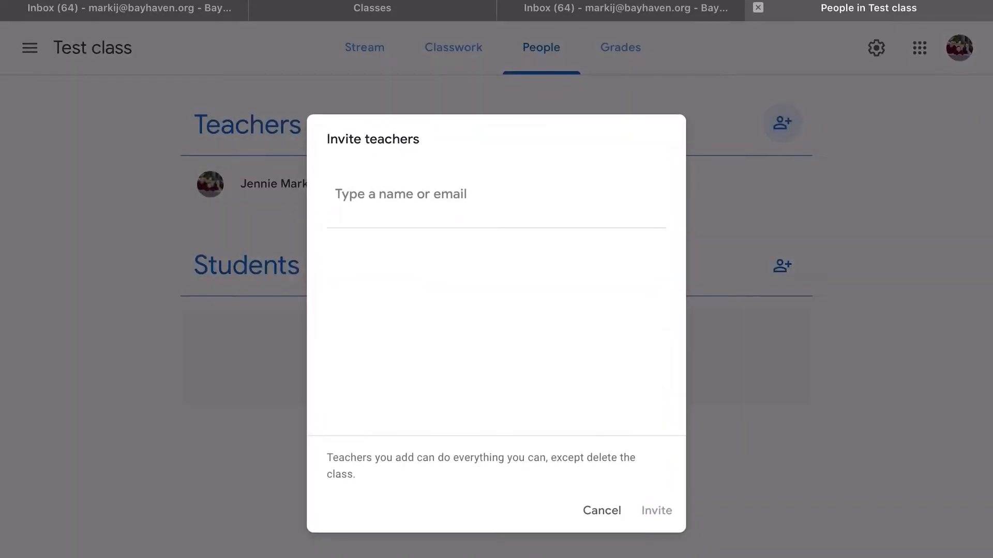
click(401, 195)
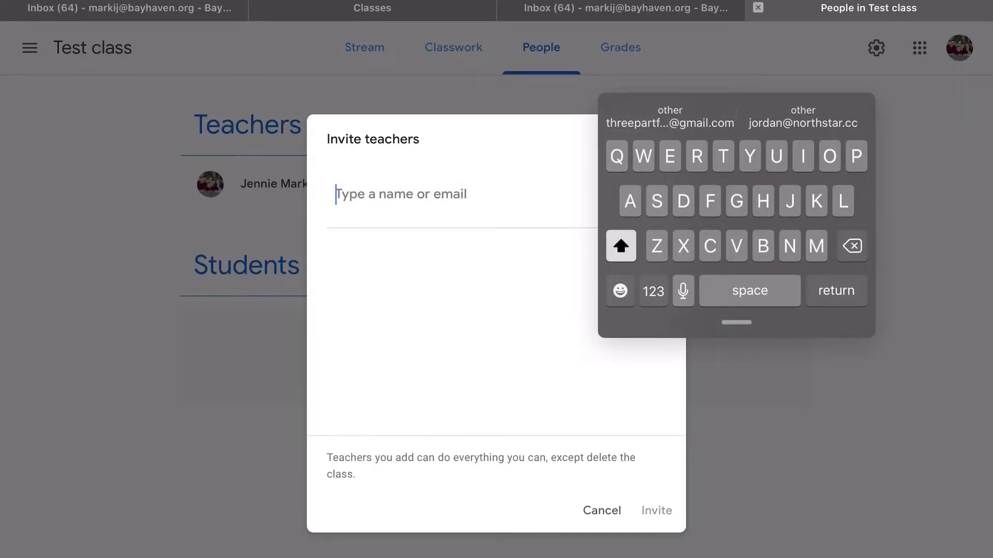
click(602, 510)
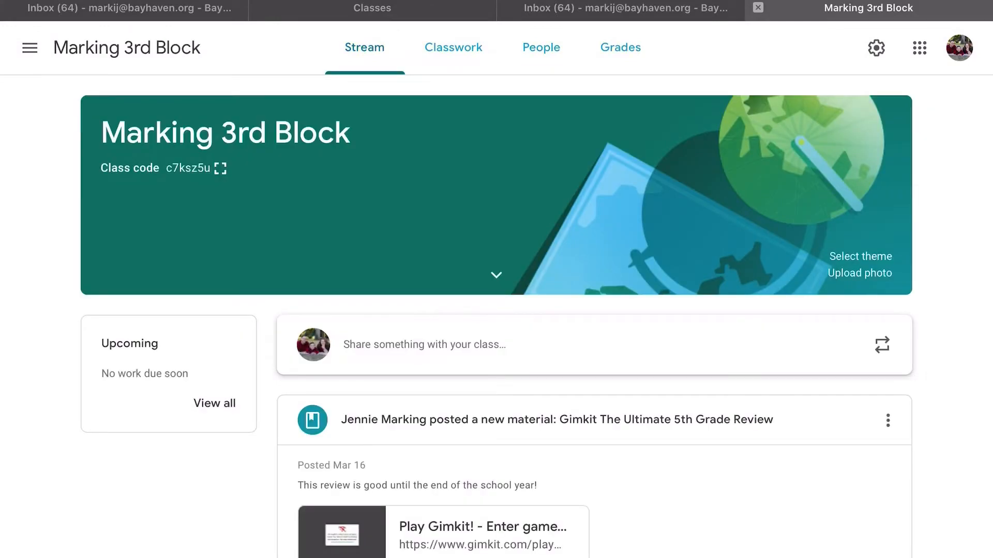
Step: Examine the stream posts, classwork, student roster and grades of the existing 3rd Block class
scroll(496, 310, down, 5)
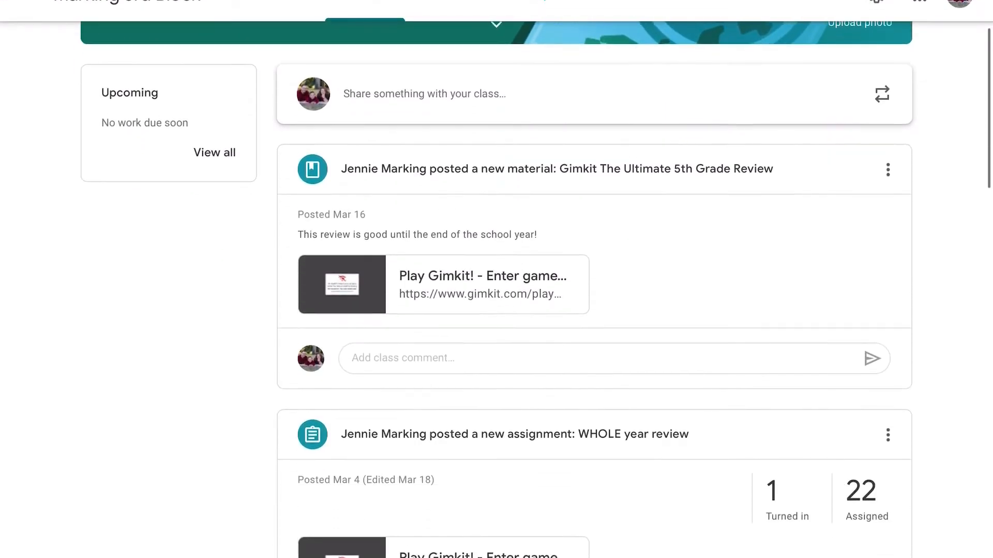
scroll(497, 311, up, 3)
scroll(497, 311, up, 2)
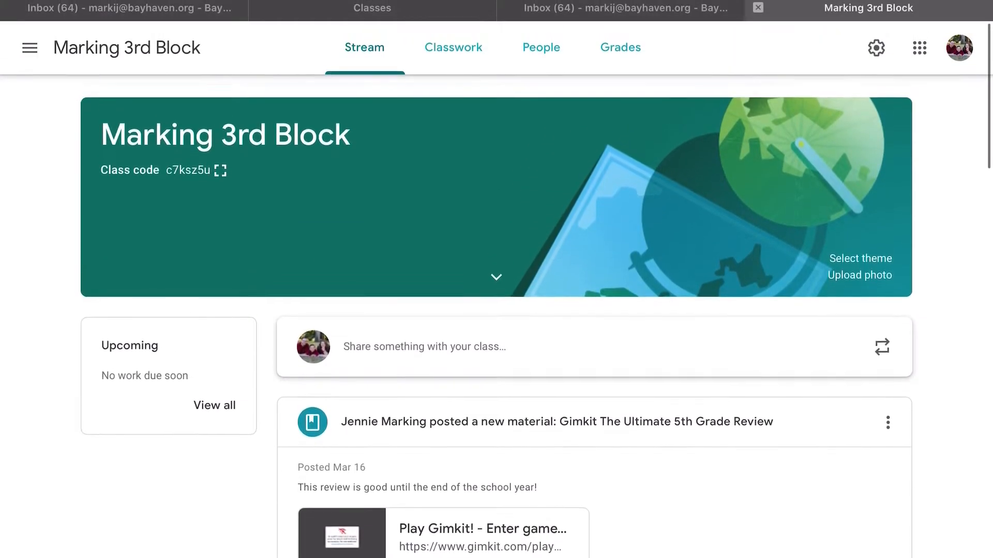
click(453, 47)
drag(664, 315, 604, 347)
click(541, 47)
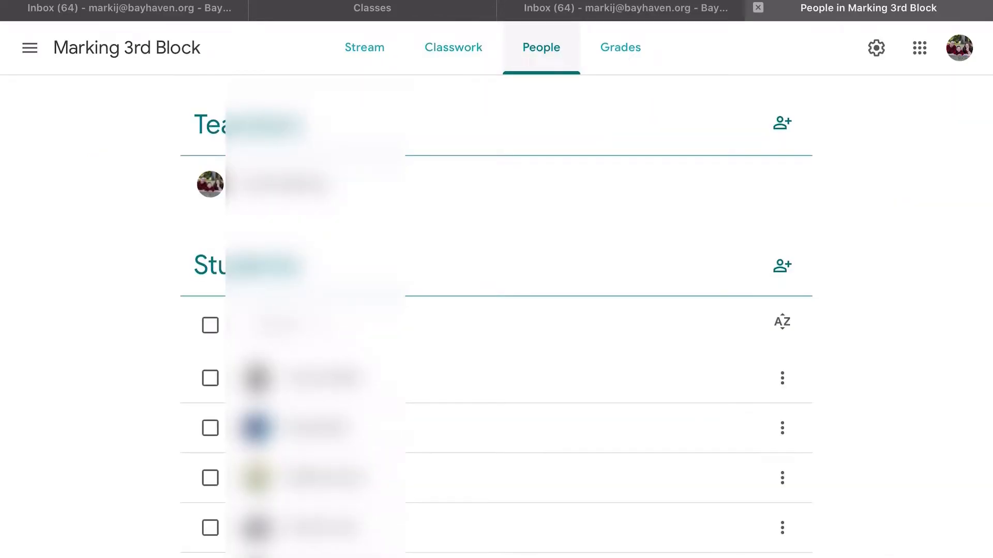
scroll(497, 311, down, 8)
scroll(497, 310, up, 7)
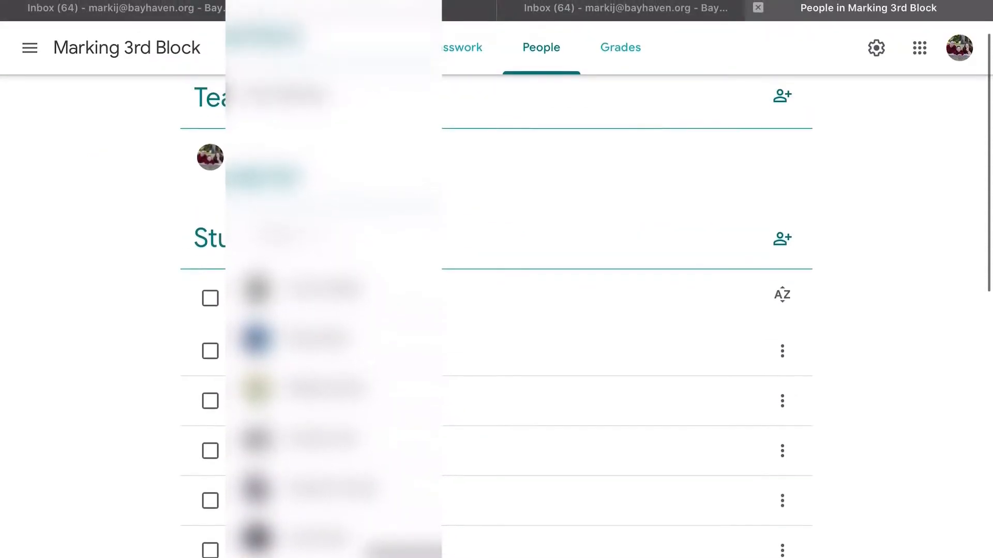
click(620, 47)
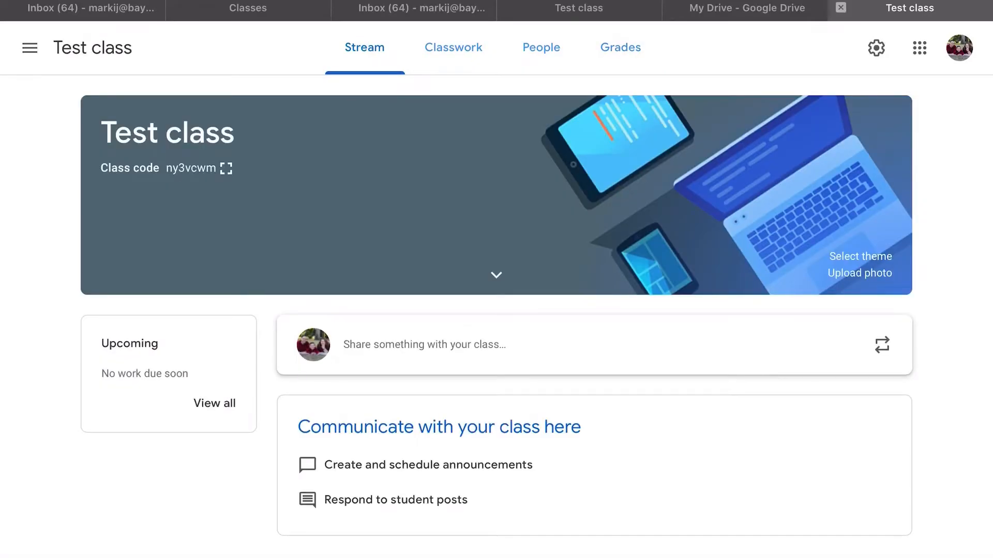
Step: Start an assignment in Test class titled "Slides for the week" with the instructions "Please read each slide."
click(453, 47)
click(230, 106)
click(257, 153)
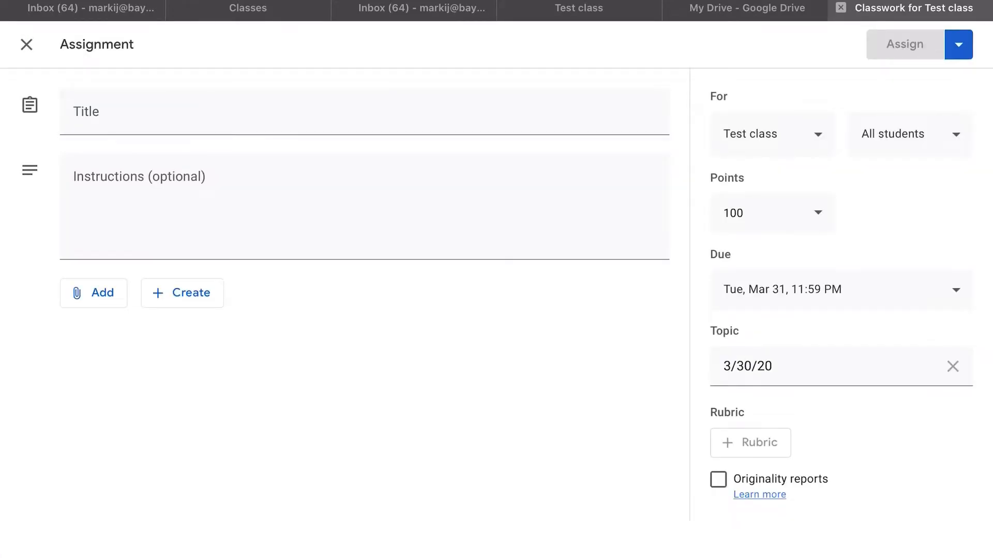
click(155, 116)
text(Slides forth)
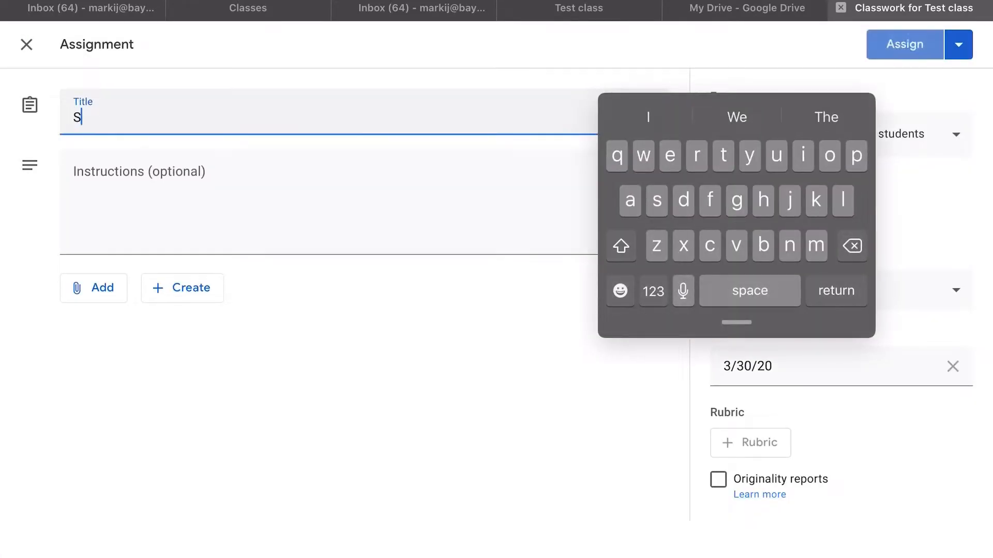
key(BackSpace)
key(BackSpace)
text(the week)
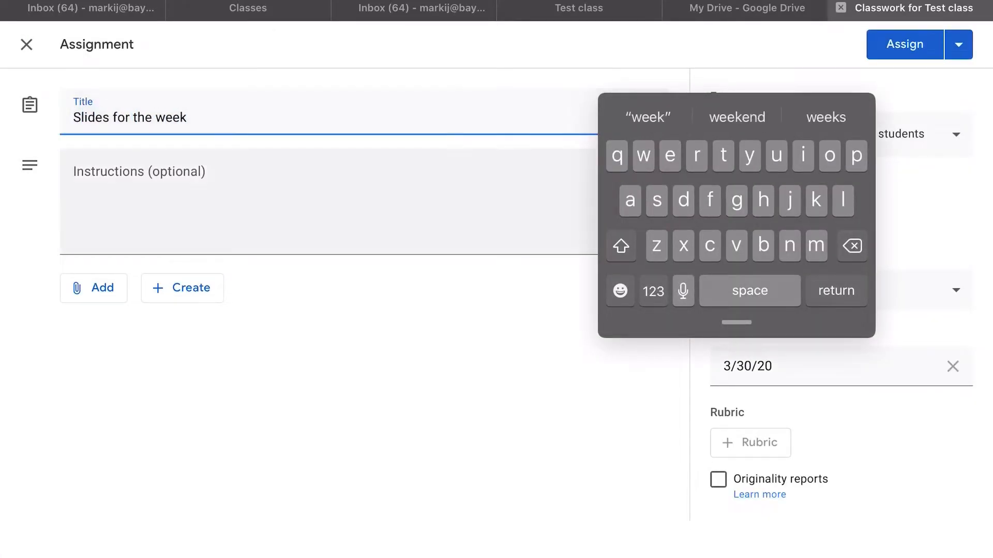
click(310, 199)
text(Please read each slide.)
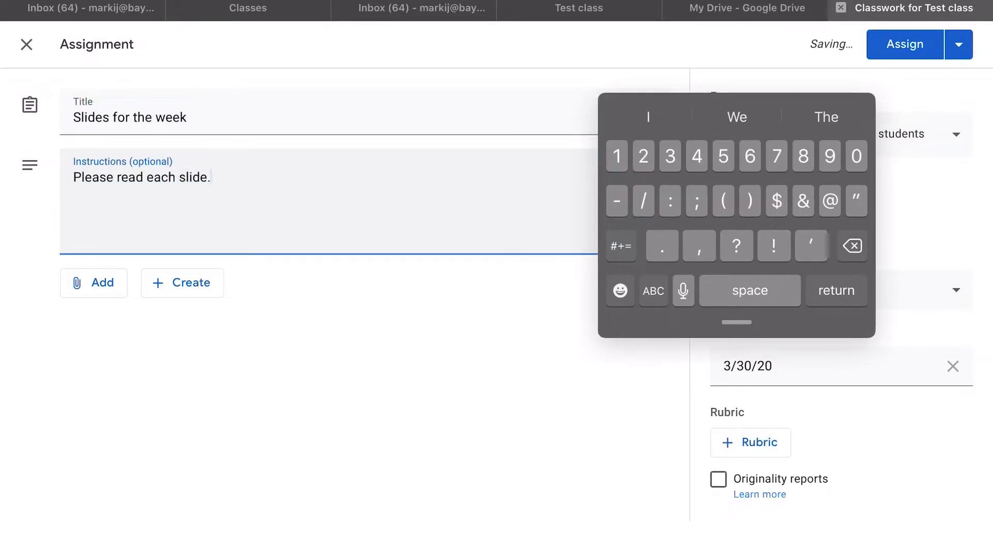
Step: Attach the "Weekly Slides! 3/23-3/27" presentation from Google Drive to the assignment
click(94, 283)
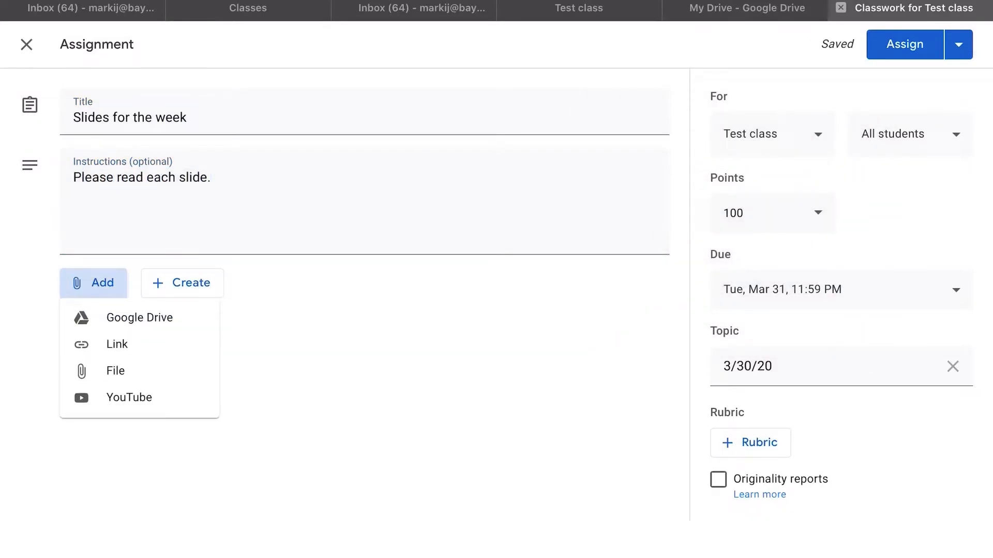
click(140, 318)
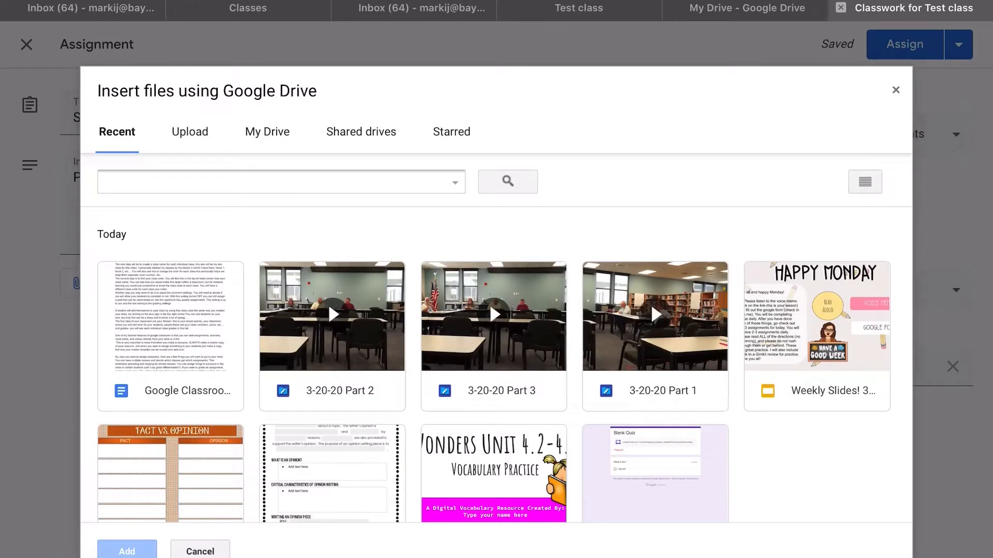
click(817, 336)
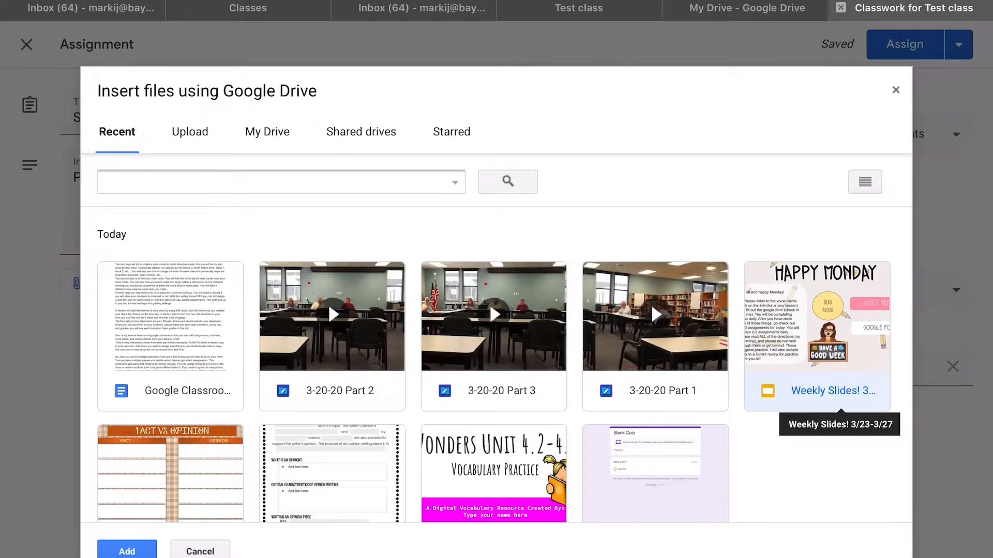
click(171, 473)
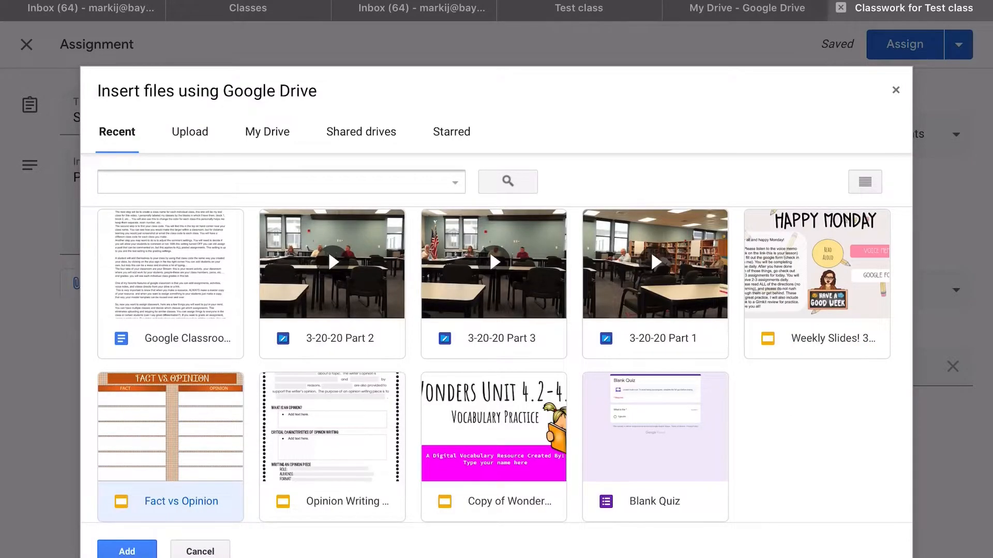
click(827, 337)
click(127, 551)
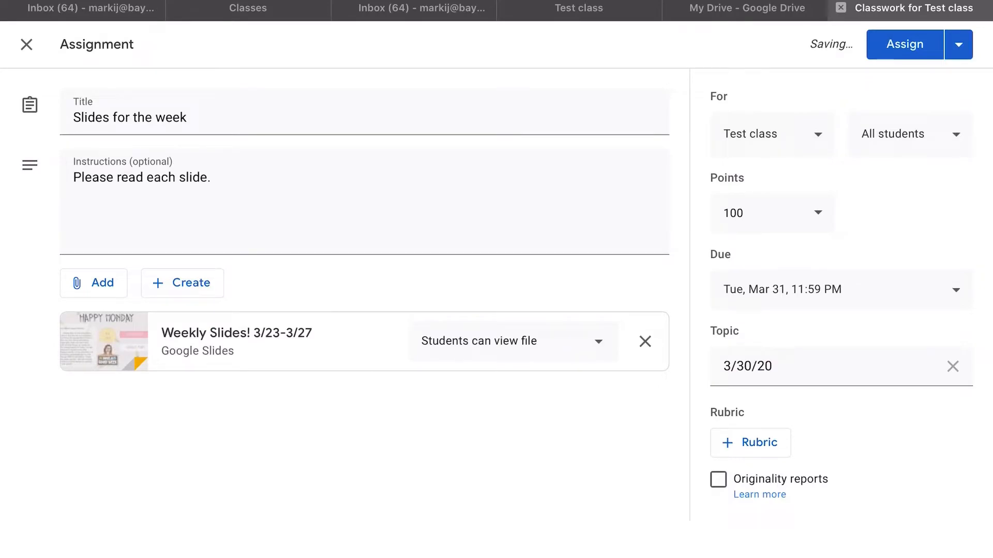
Step: Set the attached "Weekly Slides! 3/23-3/27" presentation to make a copy for each student, and open the assignment's other assigning options
click(507, 341)
click(488, 381)
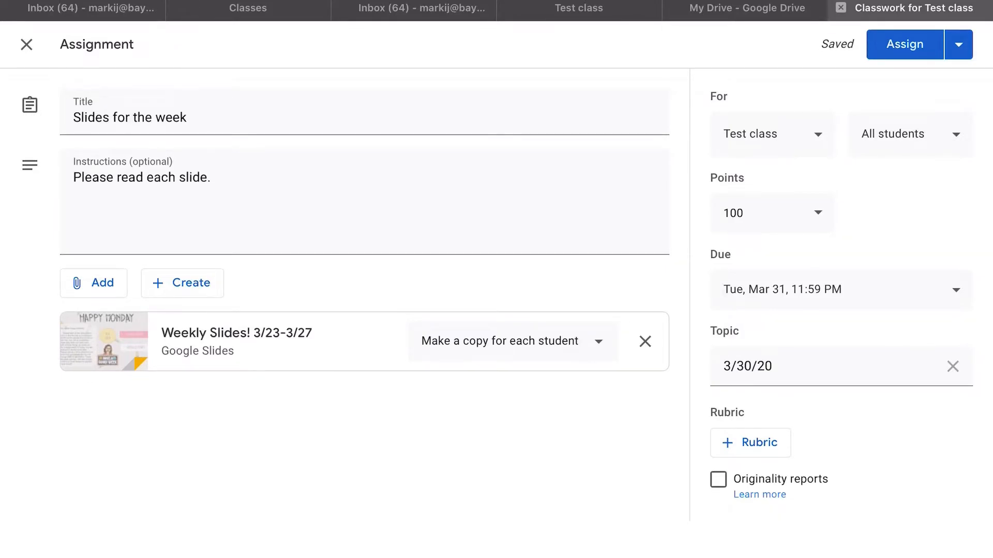
click(959, 45)
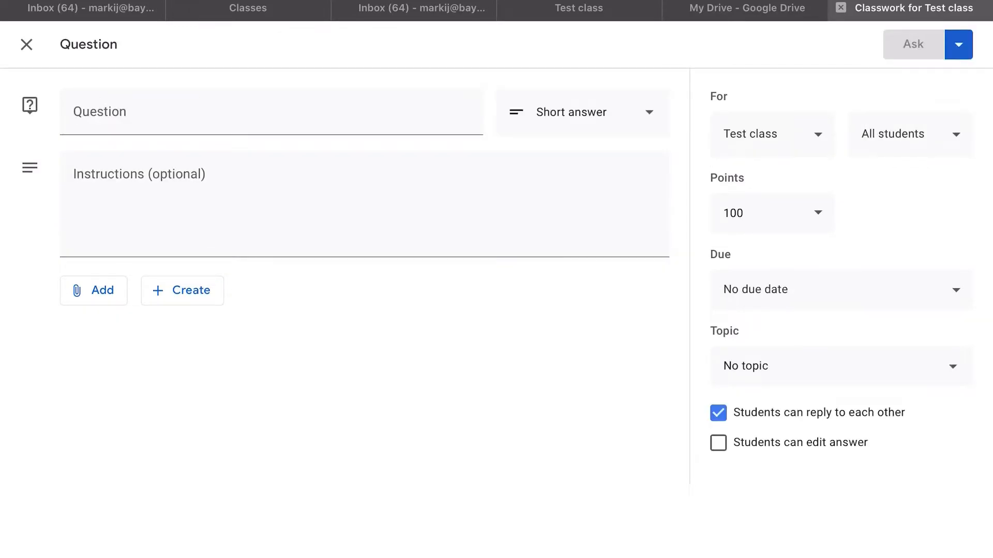
Step: Try adding the 3rd Block, 2nd Block and Homeroom classes to the question's recipients, and leave only Test class selected
click(771, 134)
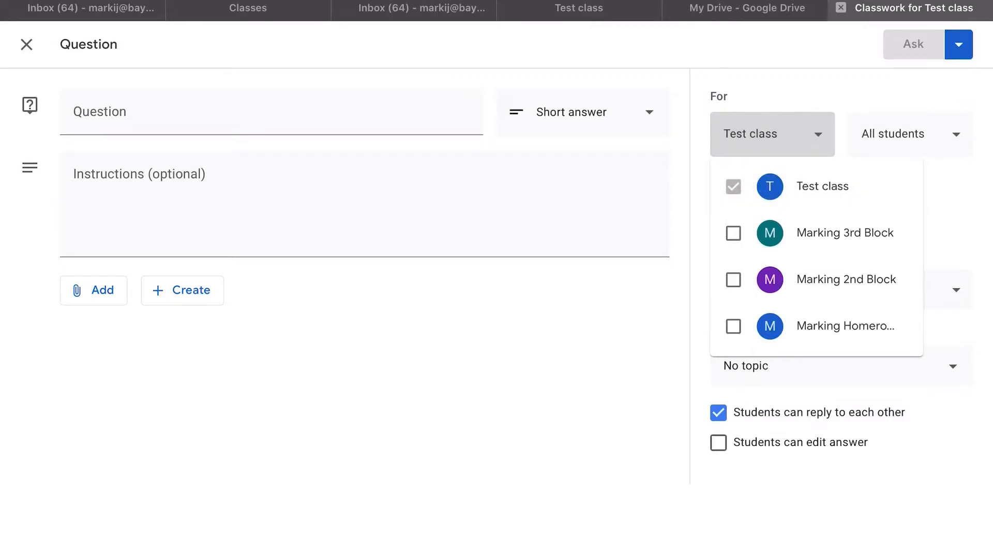
click(733, 233)
click(733, 279)
click(733, 326)
click(733, 327)
click(733, 280)
click(733, 233)
click(733, 233)
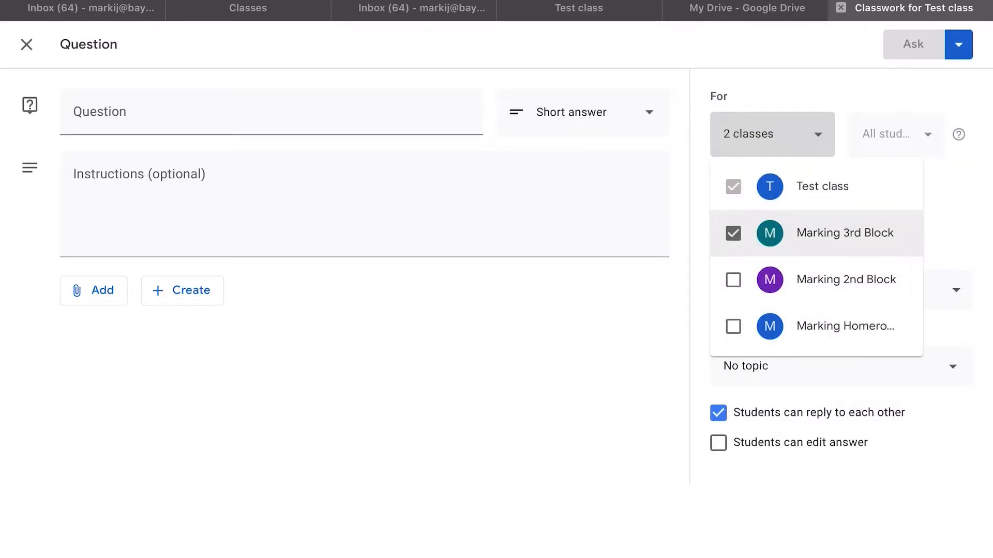
click(734, 233)
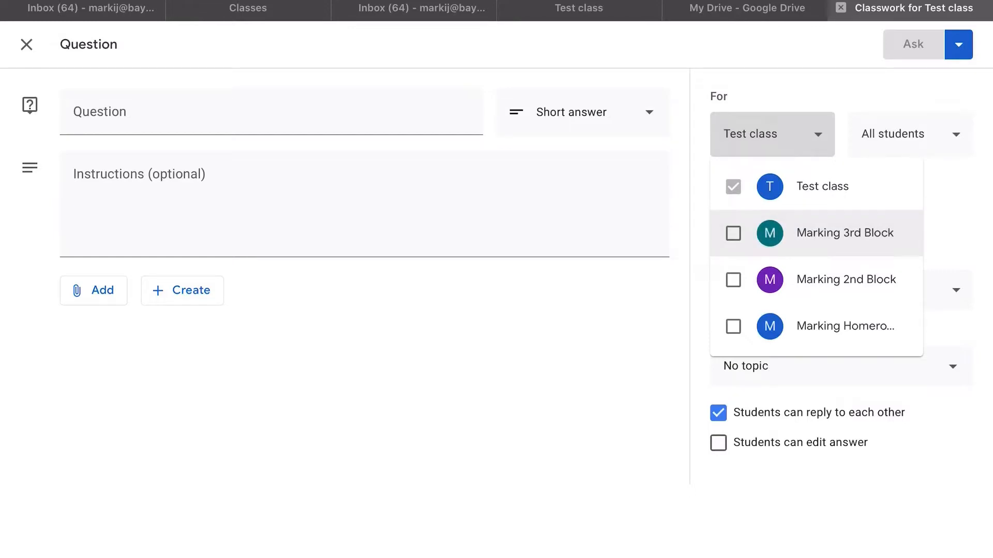
Step: Review the new question's student selection, due date and student answer-editing options
click(910, 135)
click(910, 135)
click(789, 187)
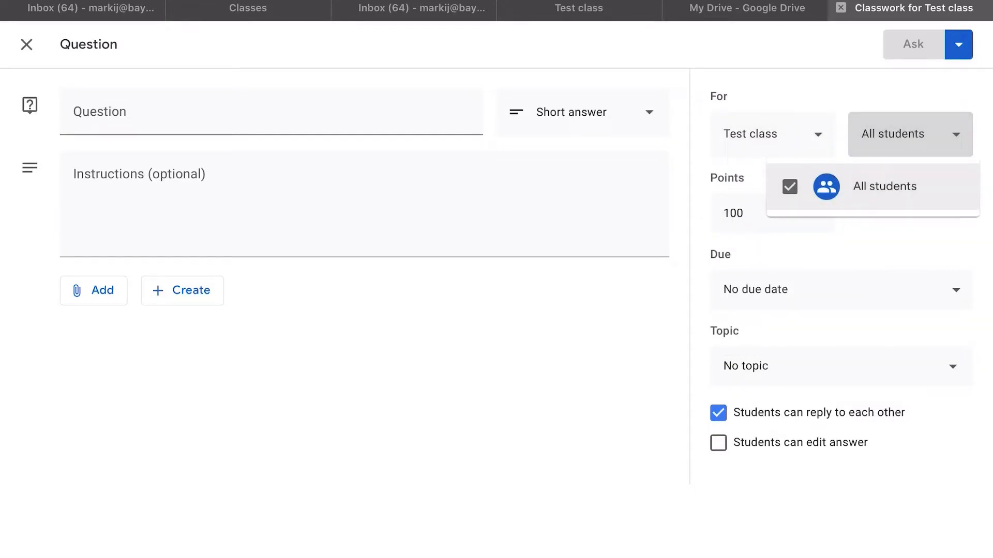
key(Escape)
click(841, 290)
key(Escape)
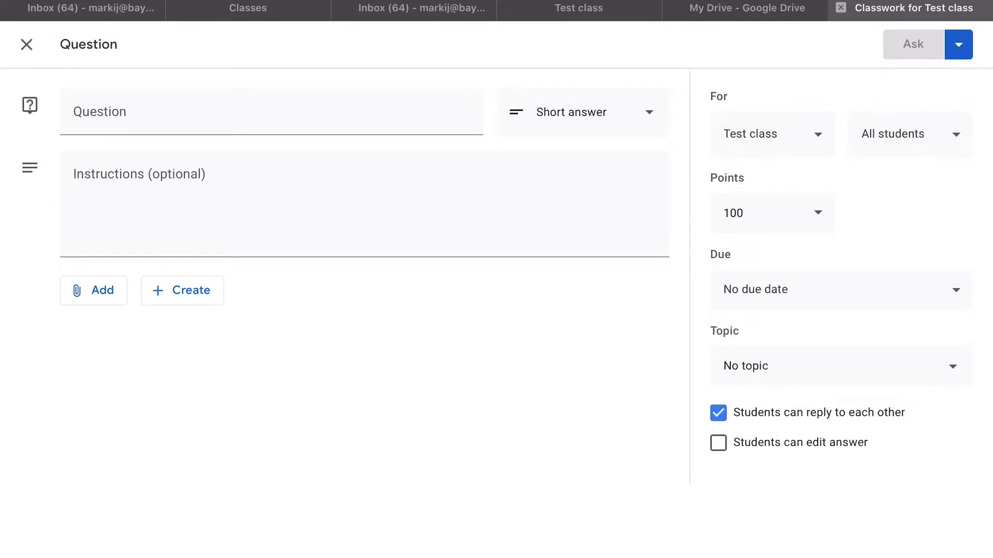
click(718, 443)
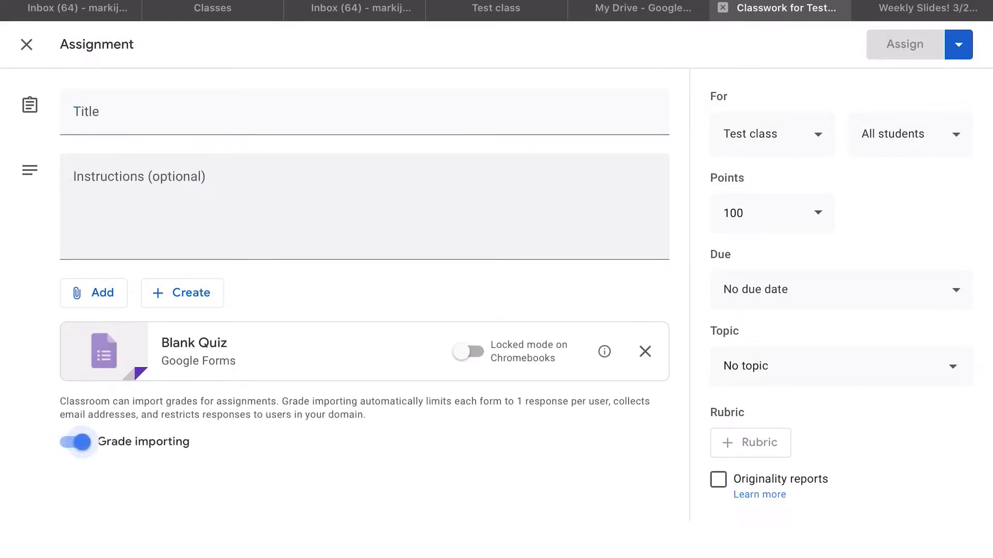
Step: Try to turn on locked mode on Chromebooks for the Blank Quiz attachment
click(469, 352)
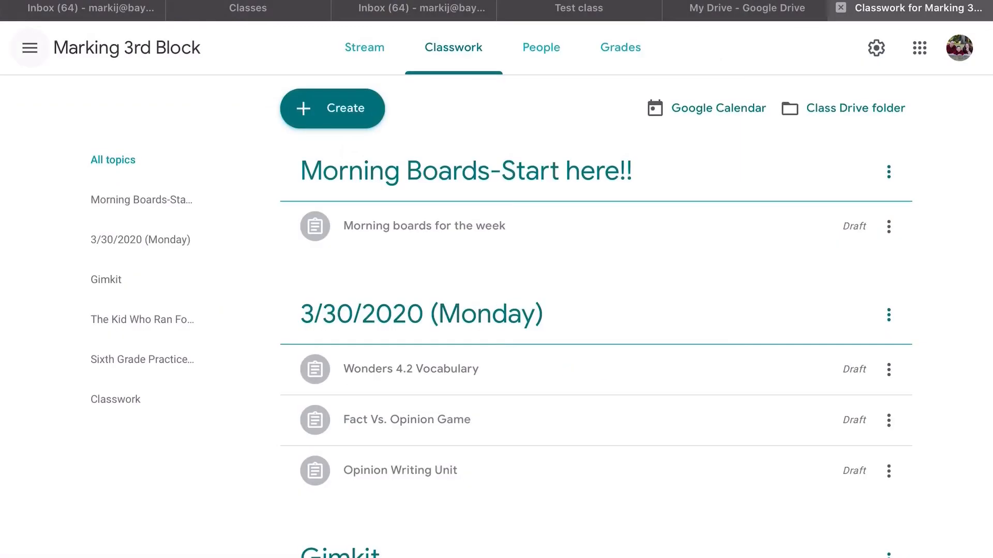
Step: Open the Fact Vs. Opinion Game draft in the 3rd Block class for editing and view its attached slides' sharing options
click(888, 420)
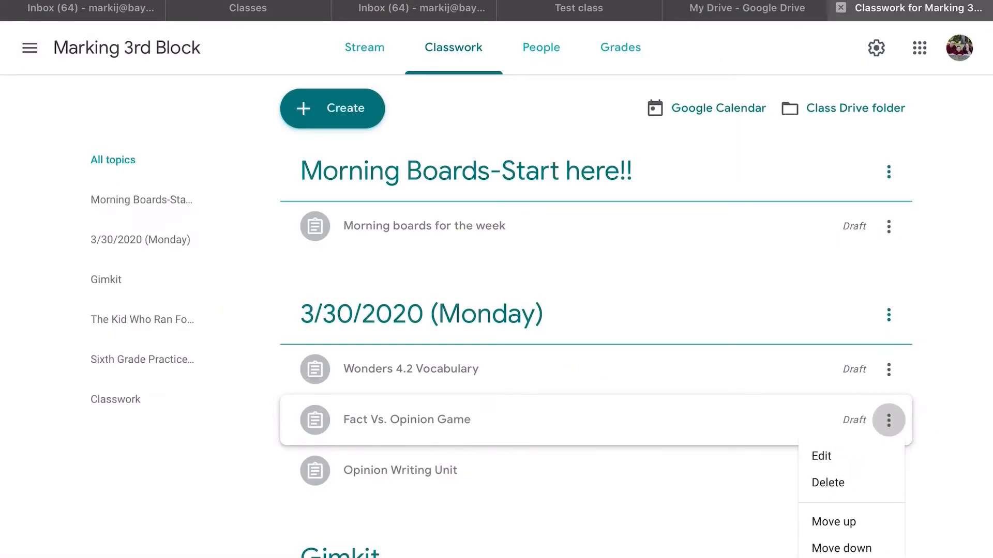
click(827, 456)
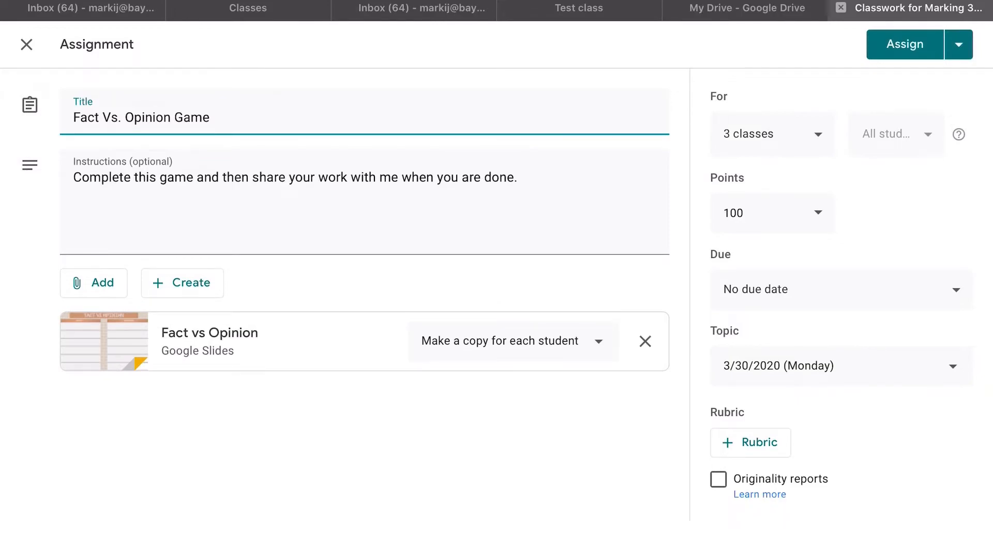
click(513, 341)
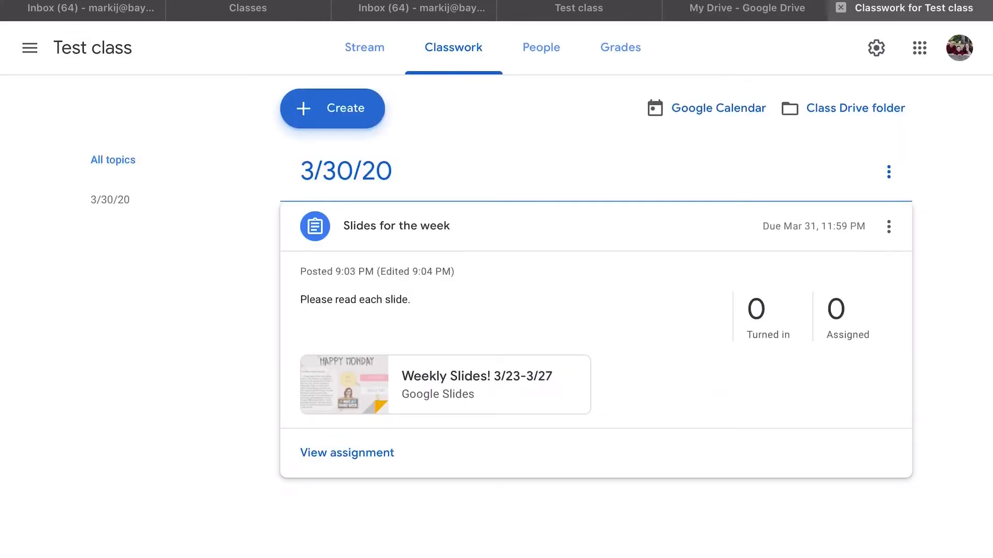
Step: Start a short-answer question in Test class asking "What color is grass"
click(332, 108)
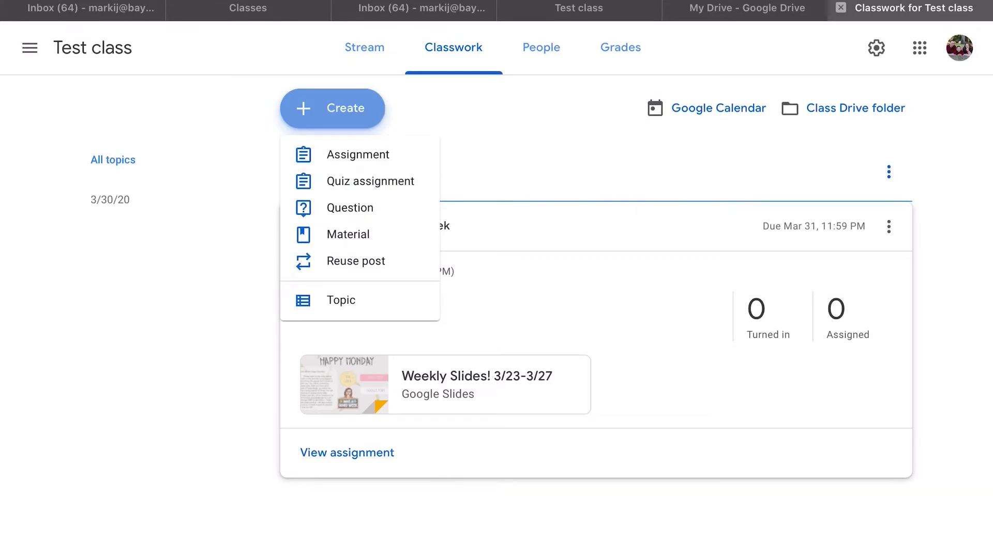
click(350, 208)
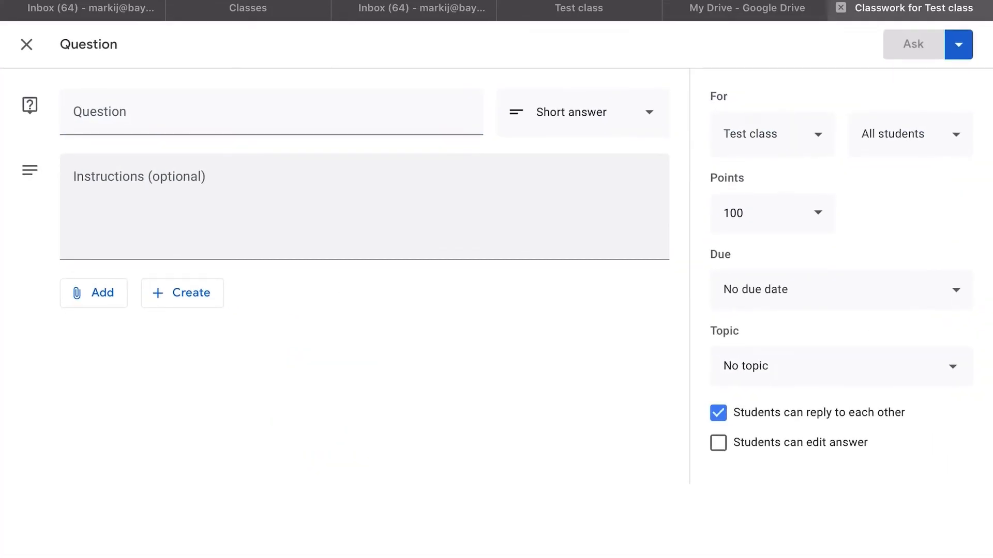
click(272, 112)
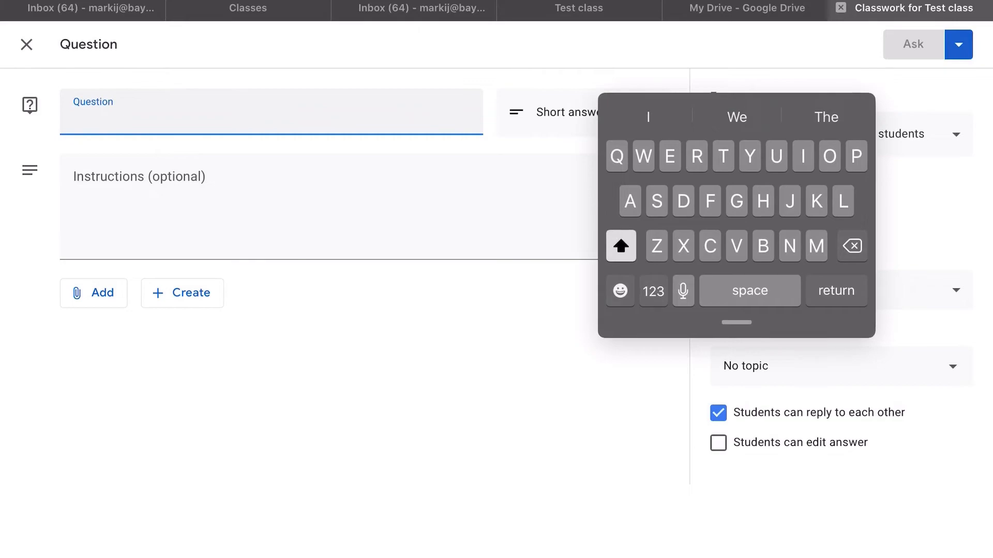
text(Wha)
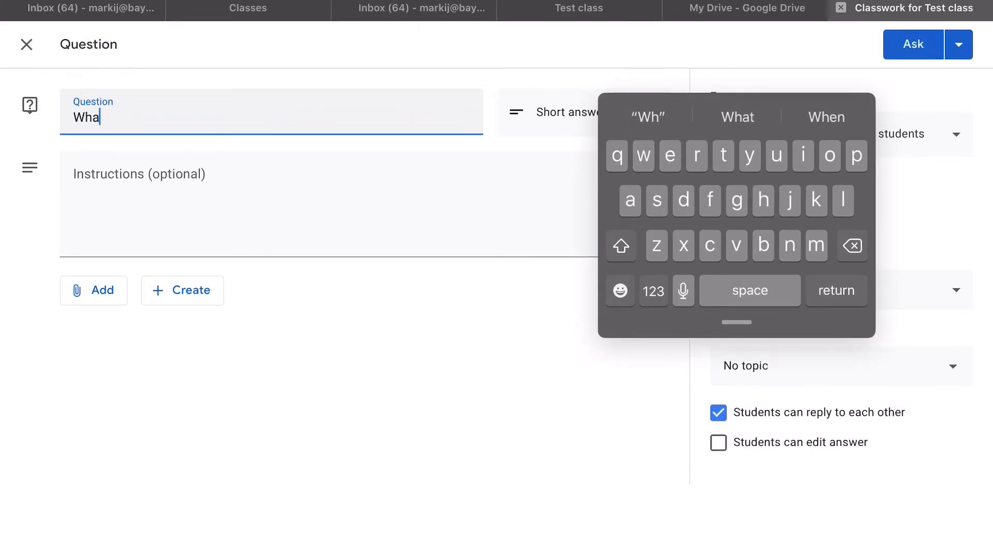
text(t col)
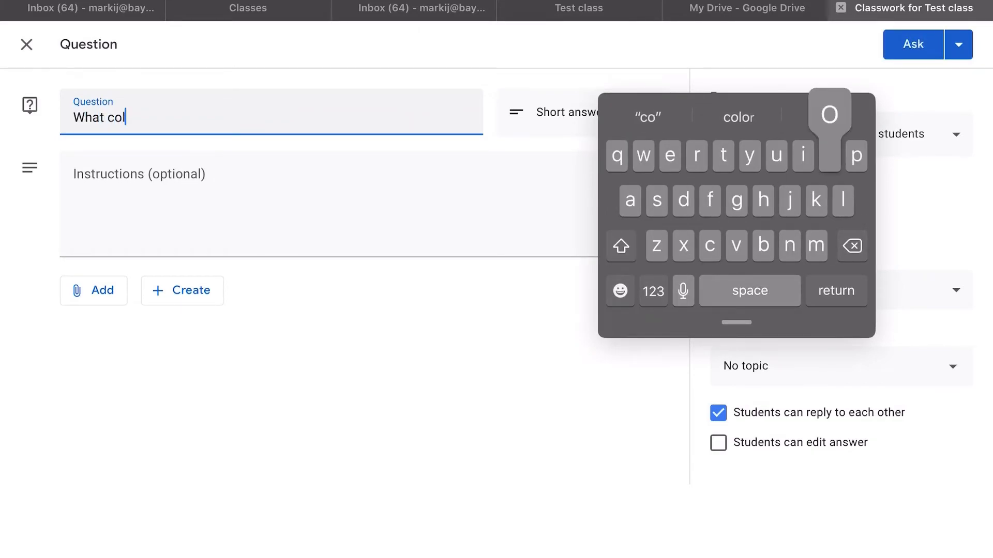
text(or )
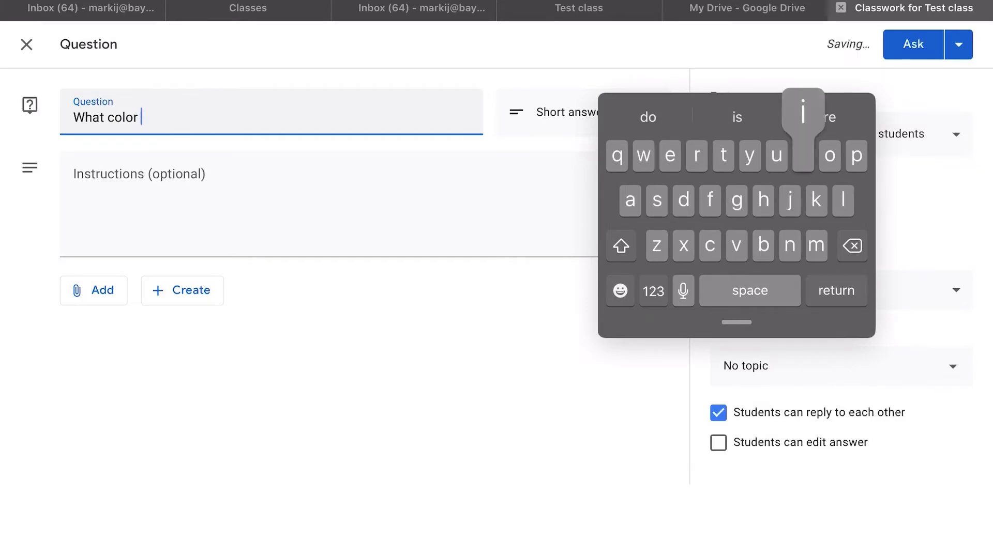
text(is grass)
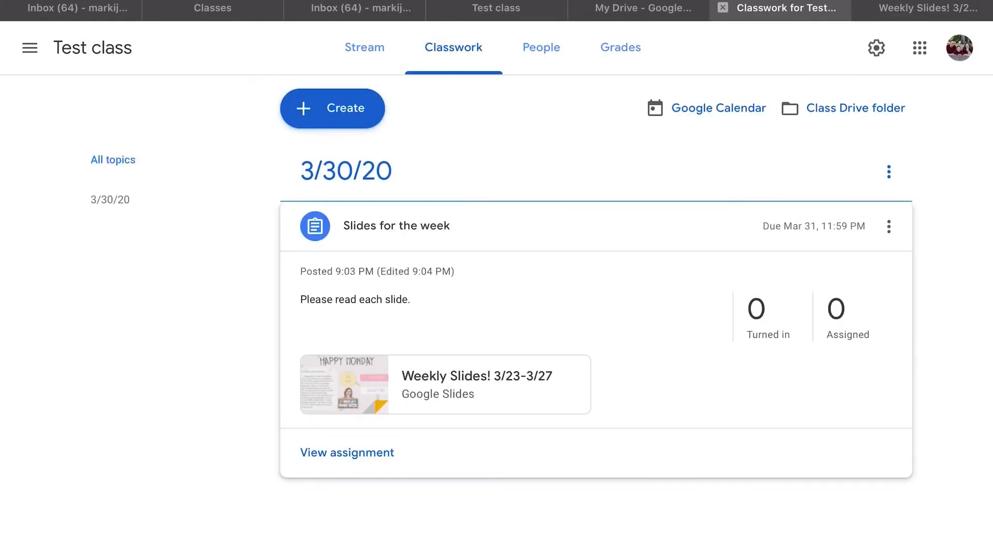
Step: Start a quiz assignment in Test class, switch locked mode on Chromebooks for its Blank Quiz, and dismiss the form's locked mode introduction
click(332, 109)
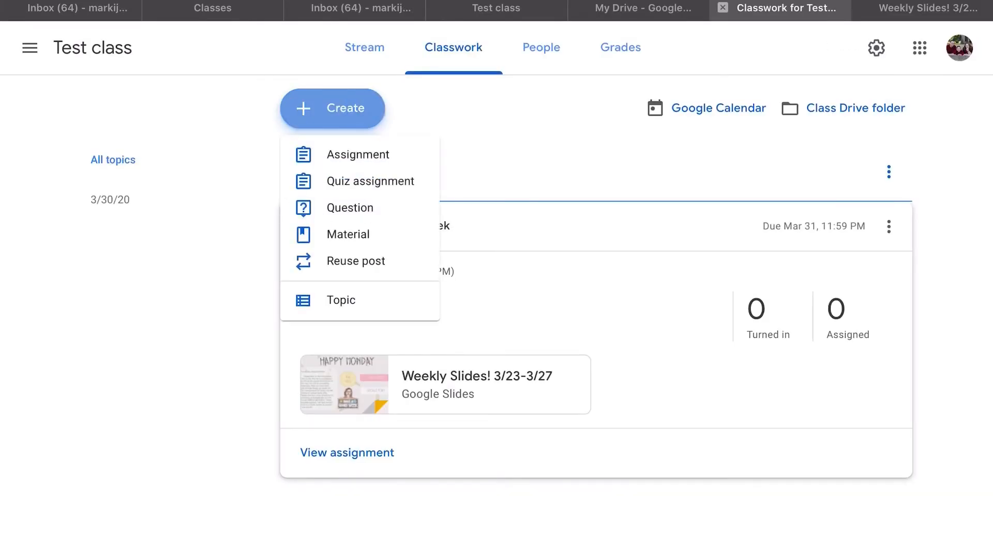
click(370, 180)
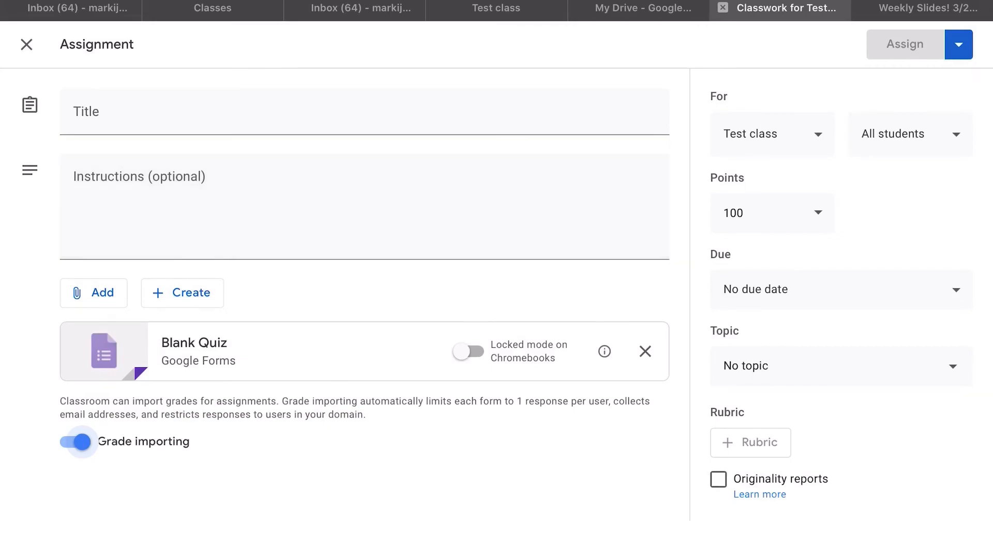
click(468, 352)
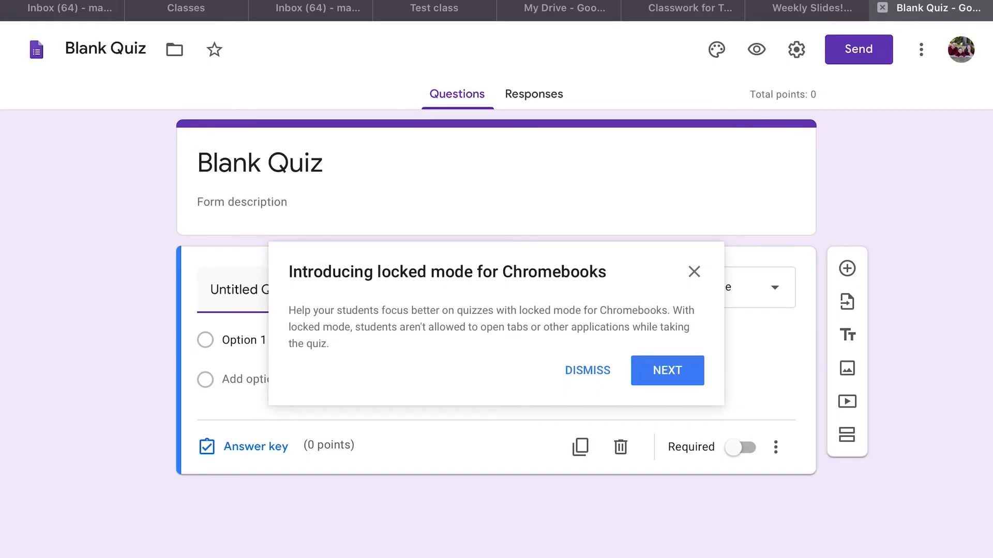
click(587, 371)
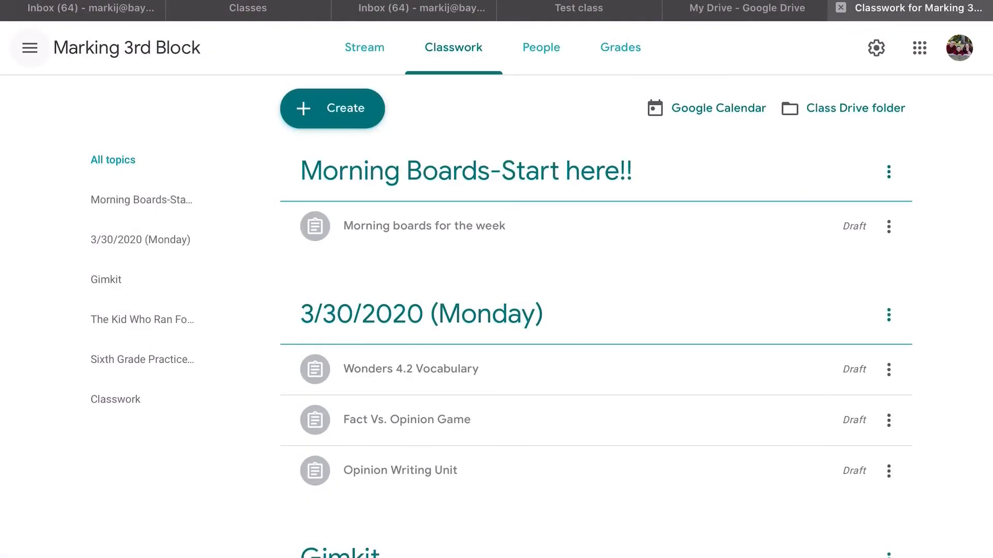
click(888, 470)
click(821, 499)
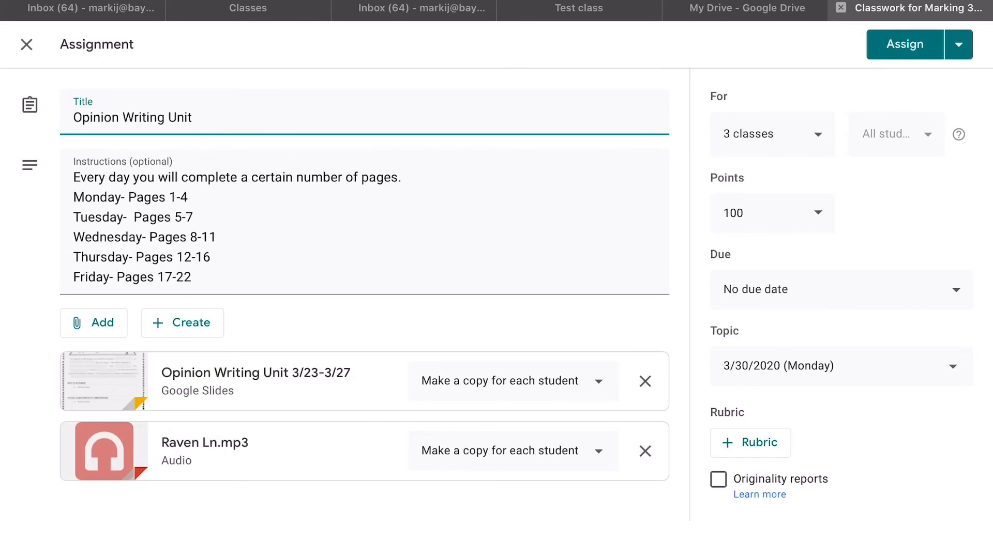
click(517, 450)
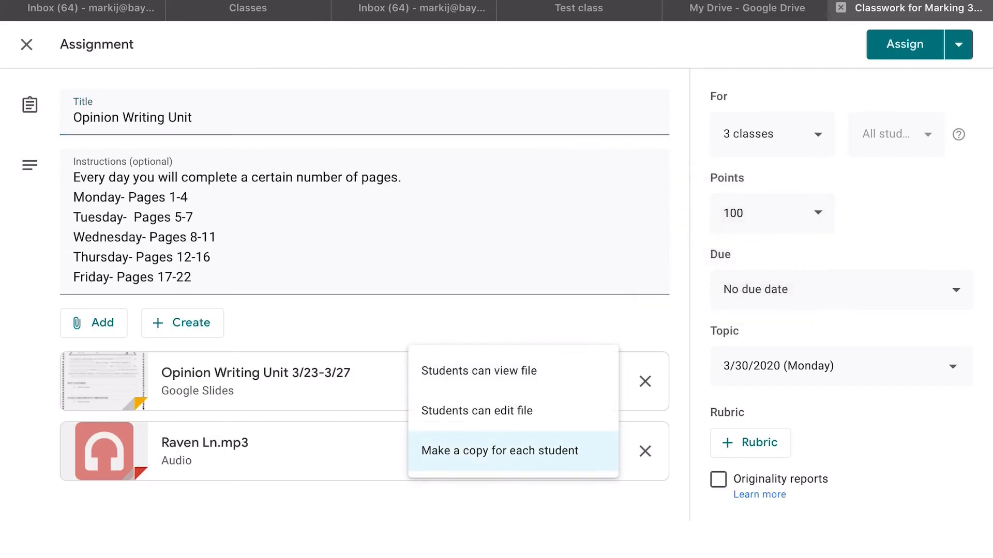
click(204, 442)
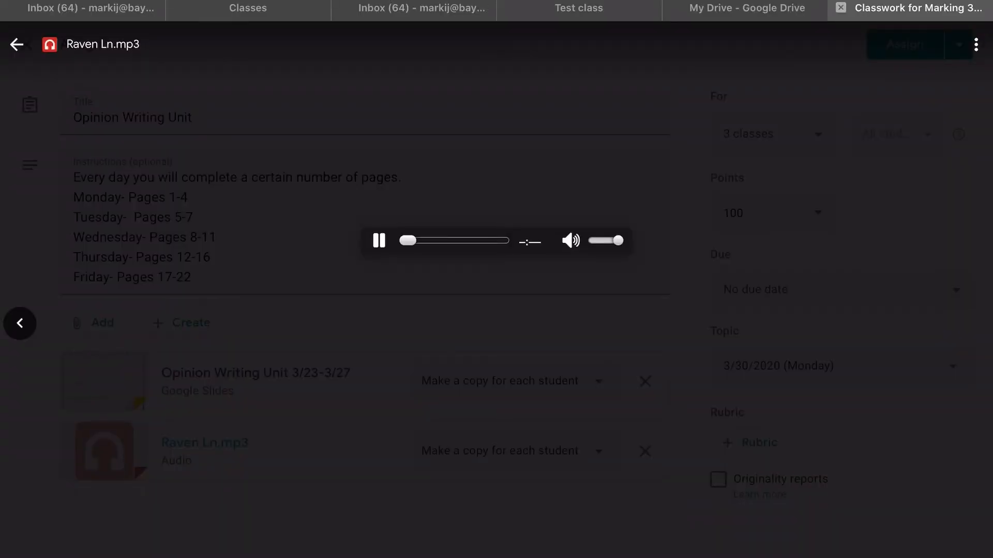
click(16, 44)
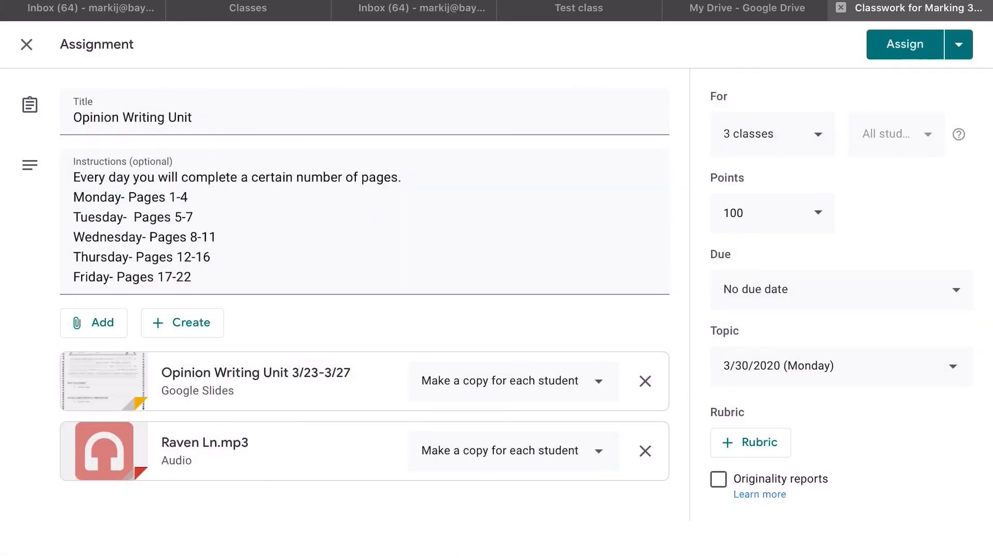
Step: View the first two slides of the attached Opinion Writing Unit 3/23-3/27 presentation, and close both it and the assignment
click(255, 372)
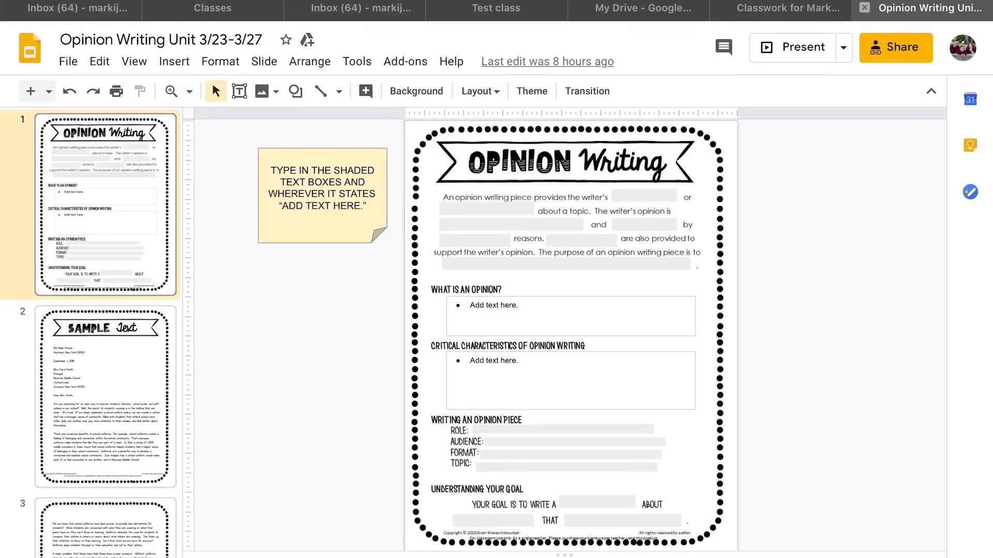
click(105, 397)
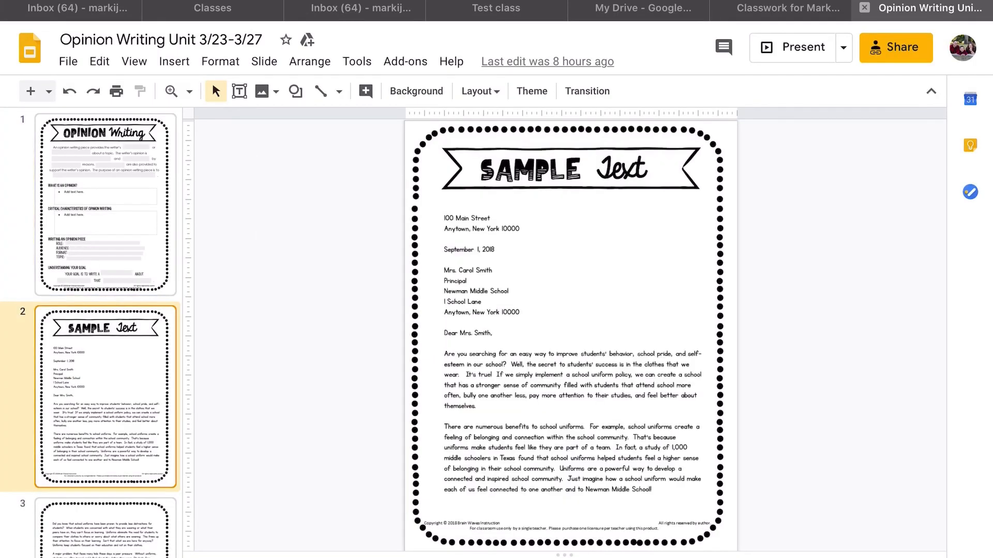
key(Up)
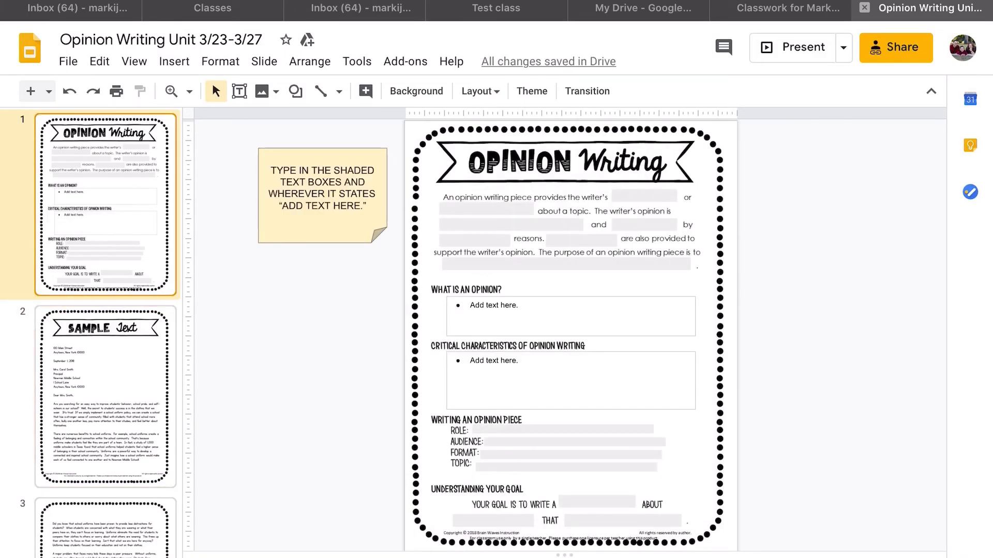
key(super+w)
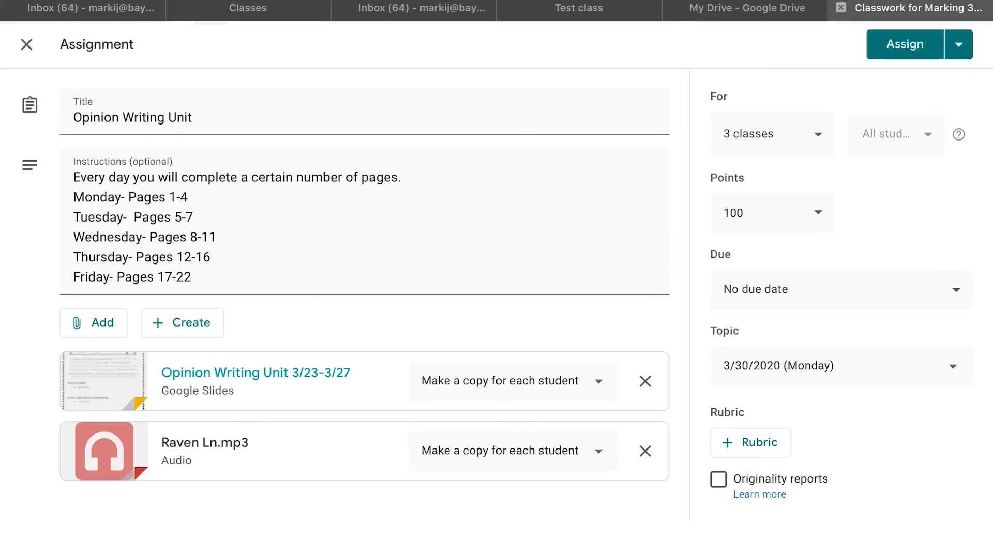
click(26, 45)
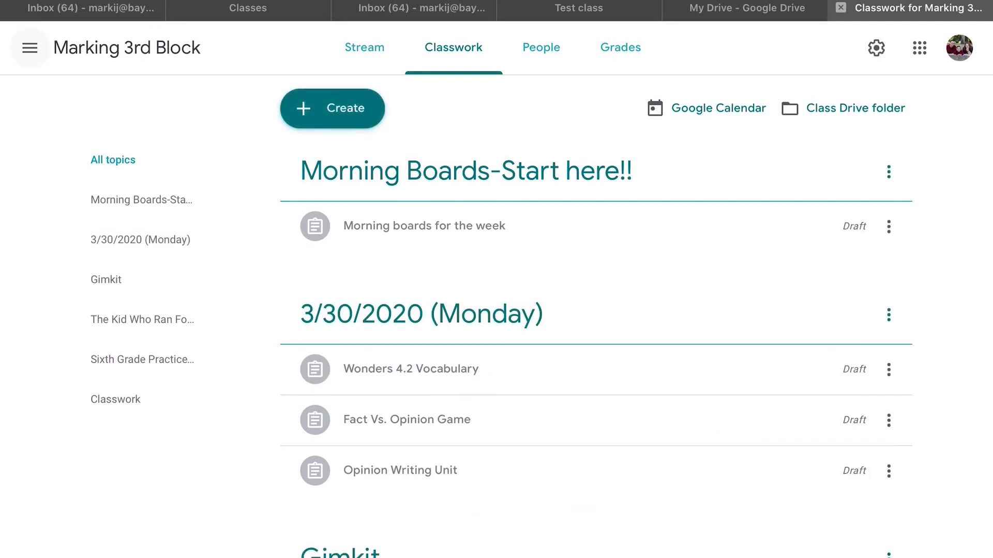
Step: Look through the 3rd Block classwork topics and open the available actions for the WHOLE year review assignment under Gimkit
scroll(496, 310, down, 4)
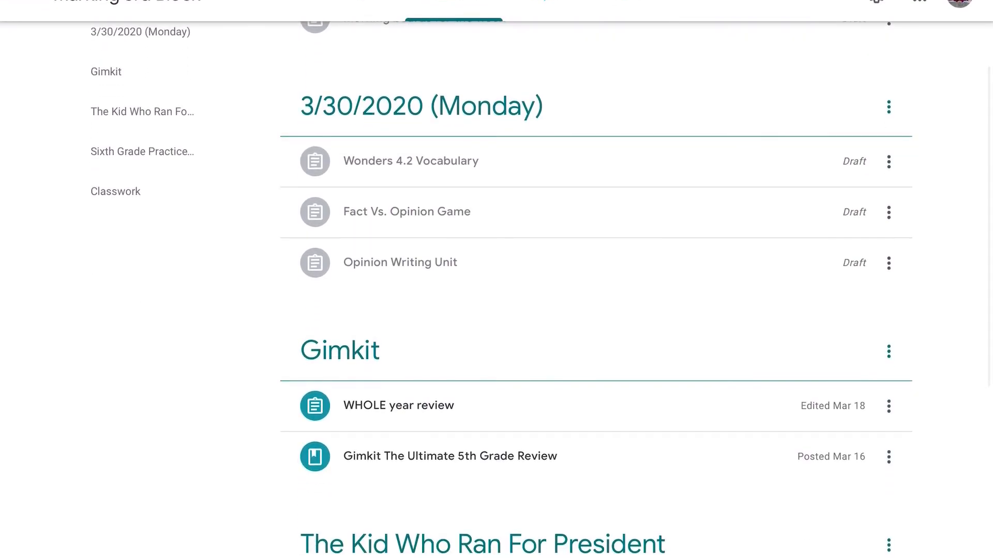
scroll(497, 311, up, 3)
scroll(496, 310, down, 3)
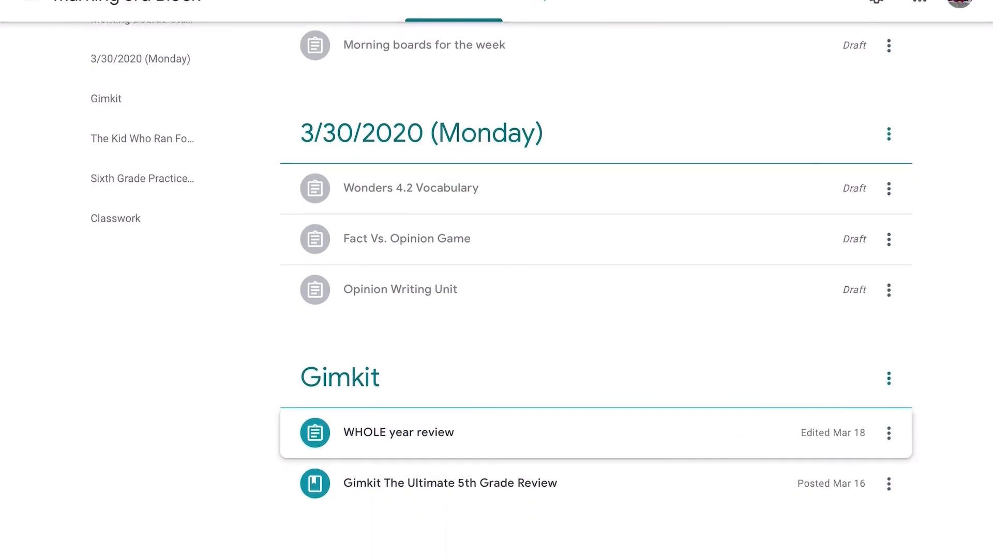
click(888, 433)
click(822, 419)
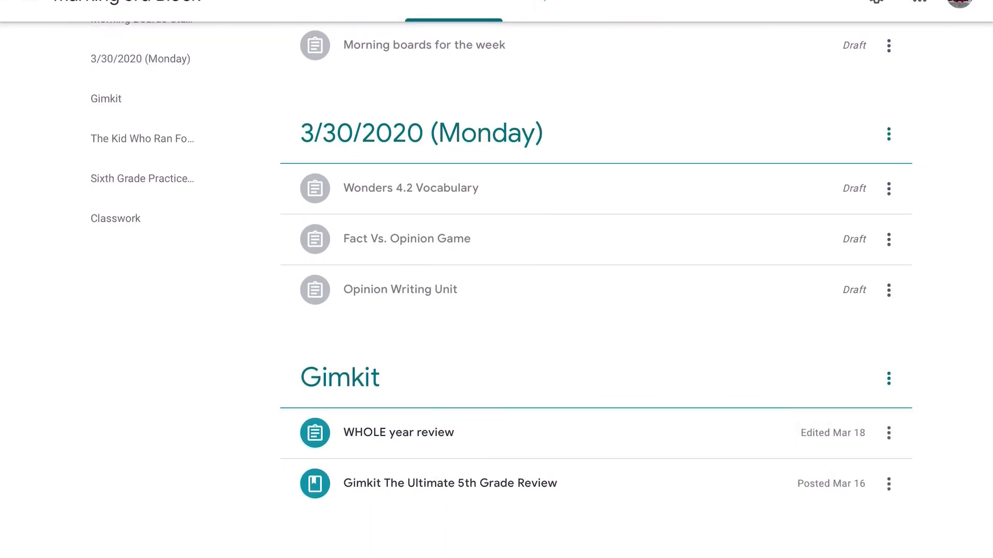